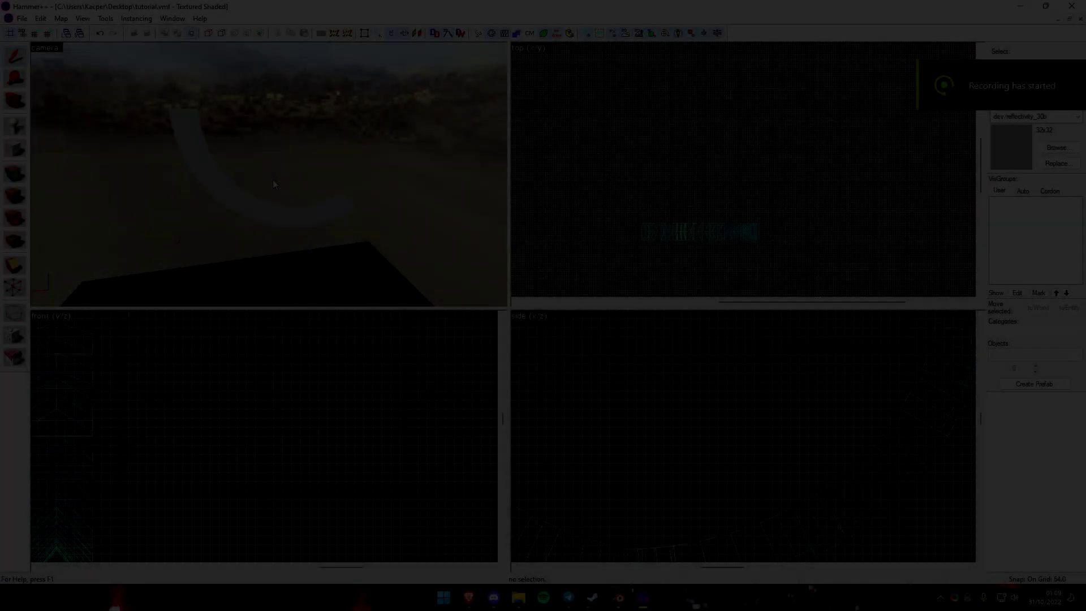
Examine the curved surf ramp in the 3D view from several distances and angles.
key("w")
key("w")
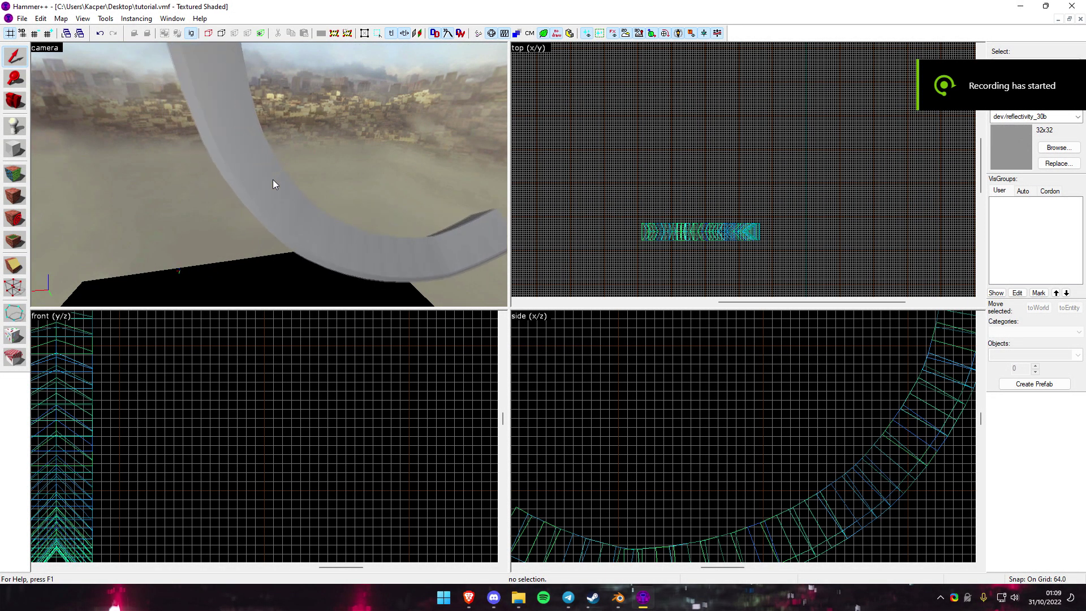
key("s")
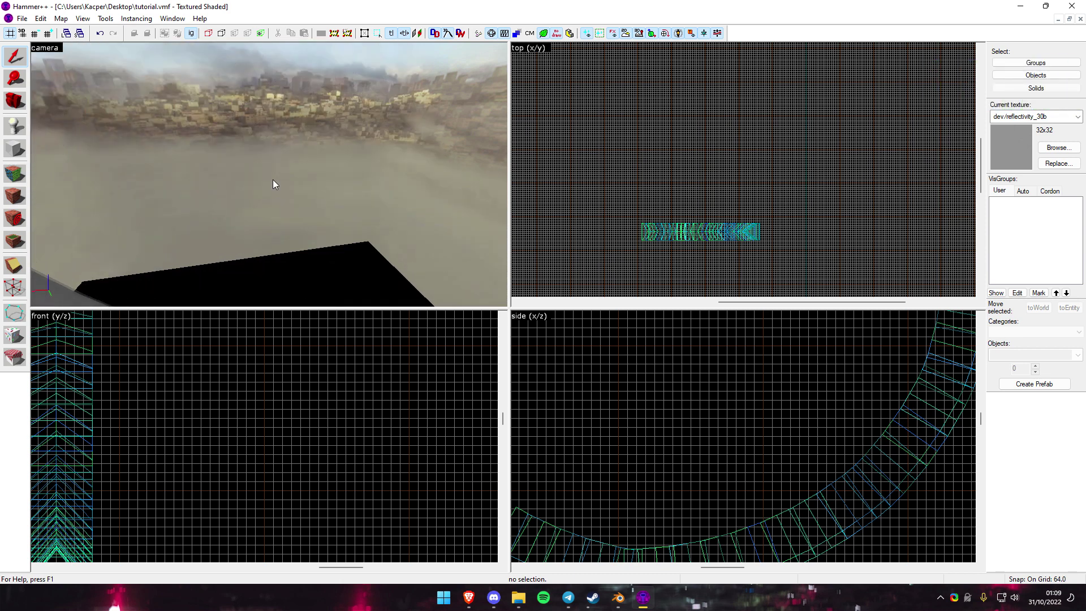
key("s")
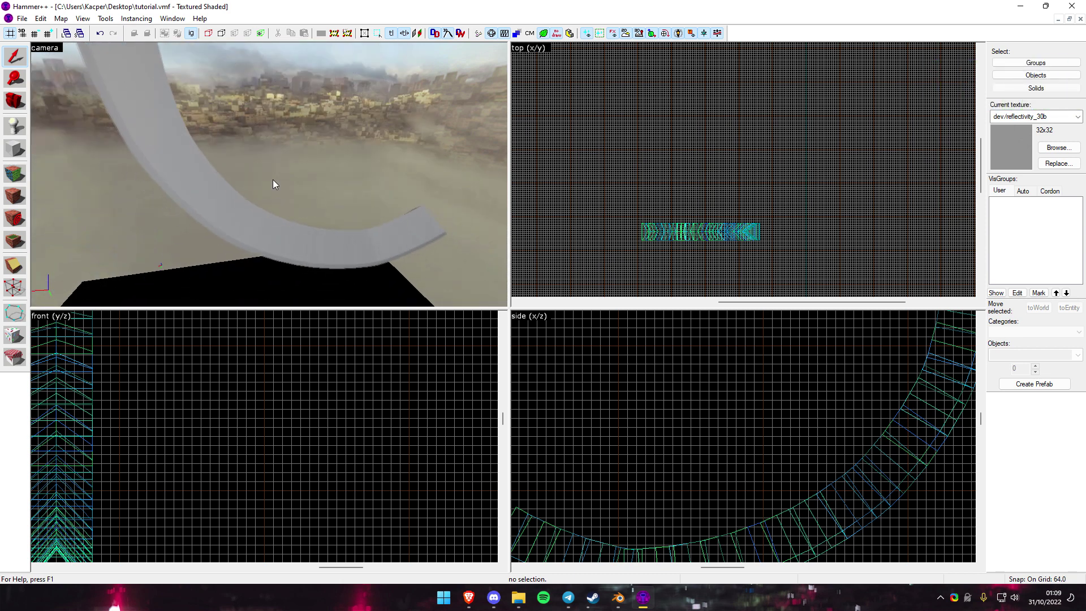
key("a")
key("w")
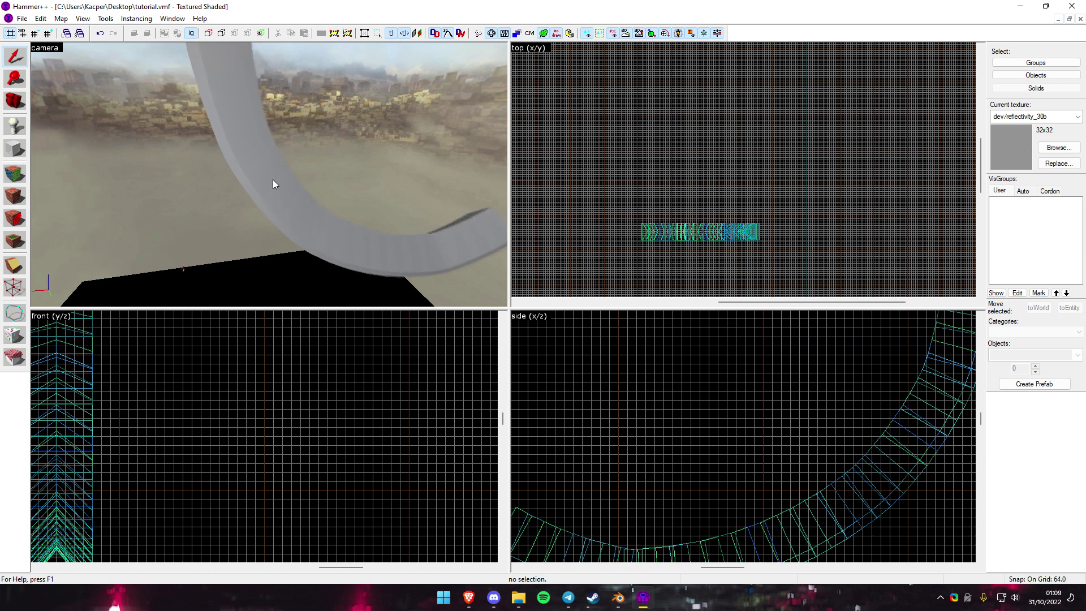
key("s")
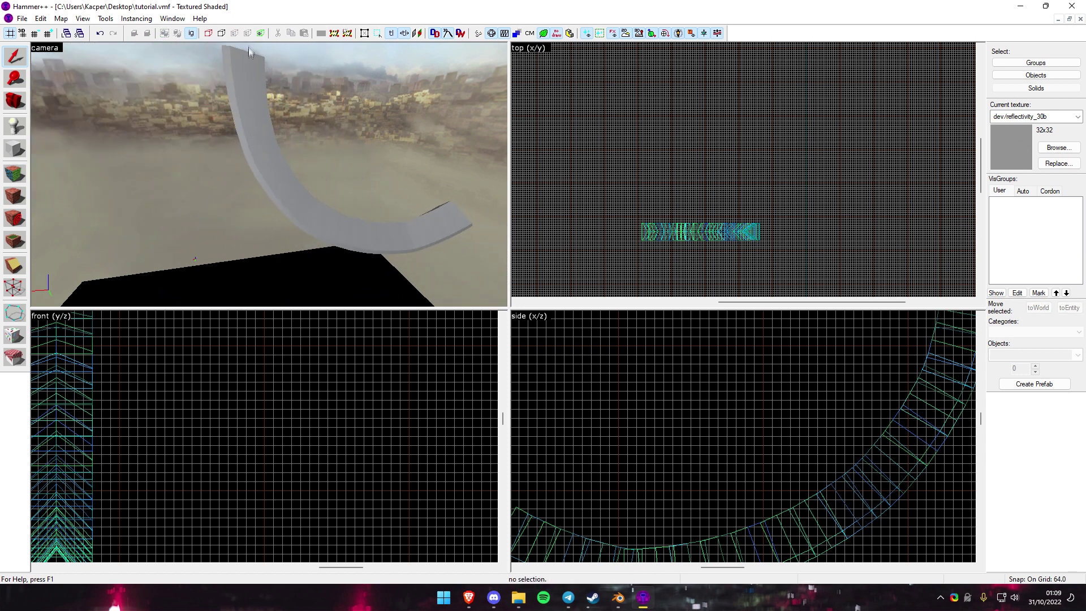
key("z")
key("w")
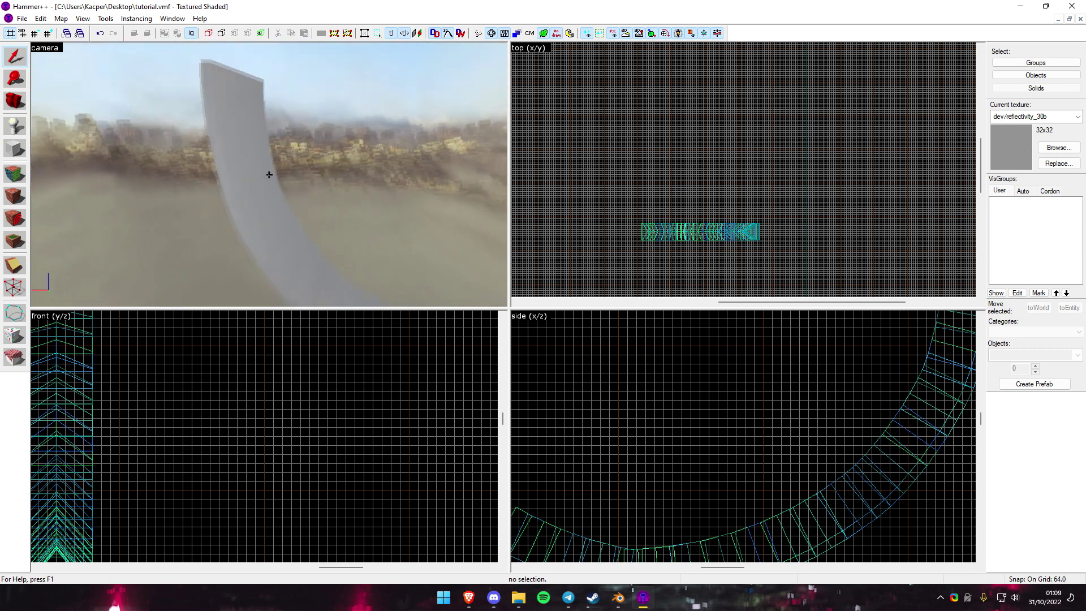
key("s")
key("z")
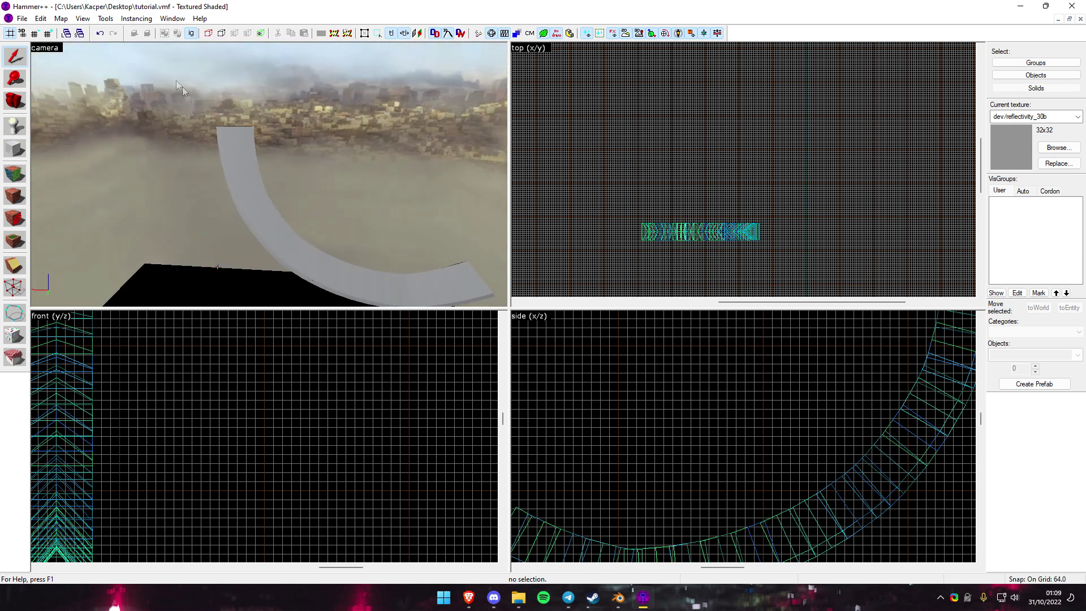
Select a single segment near the ramp's upper end, inspect it from above and below, and clear the selection.
left_click(245, 150)
key("Escape")
key("z")
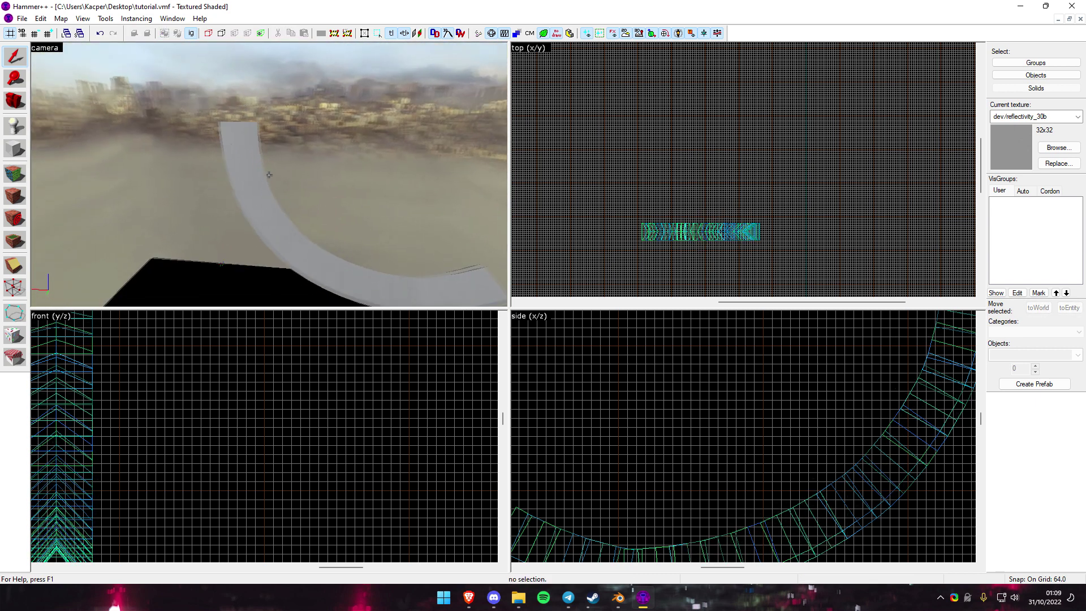
key("w")
left_click(269, 175)
key("w")
key("Escape")
key("s")
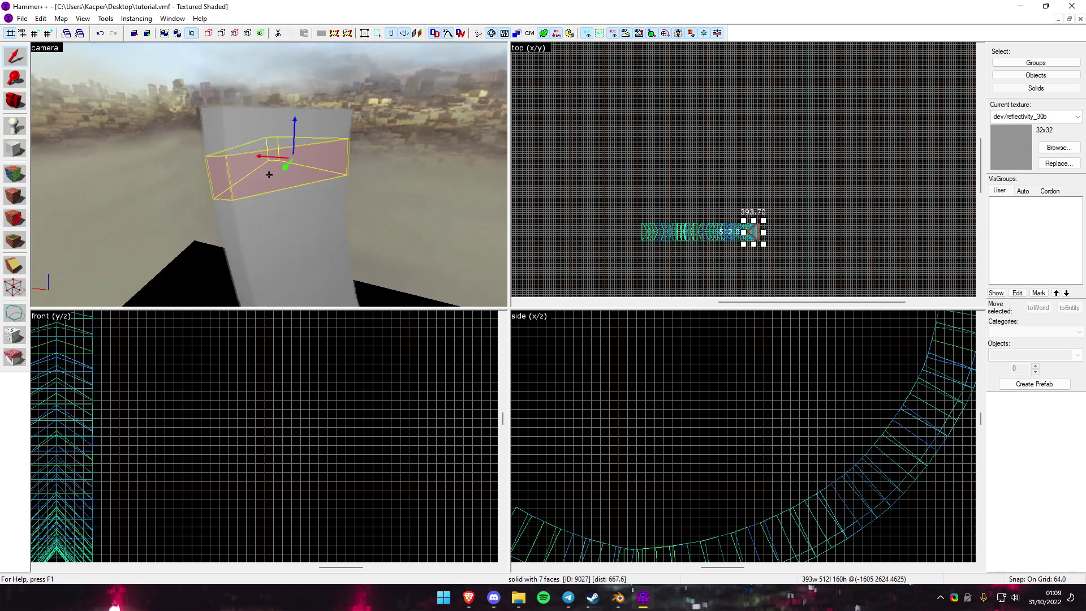
left_click(269, 175)
key("w")
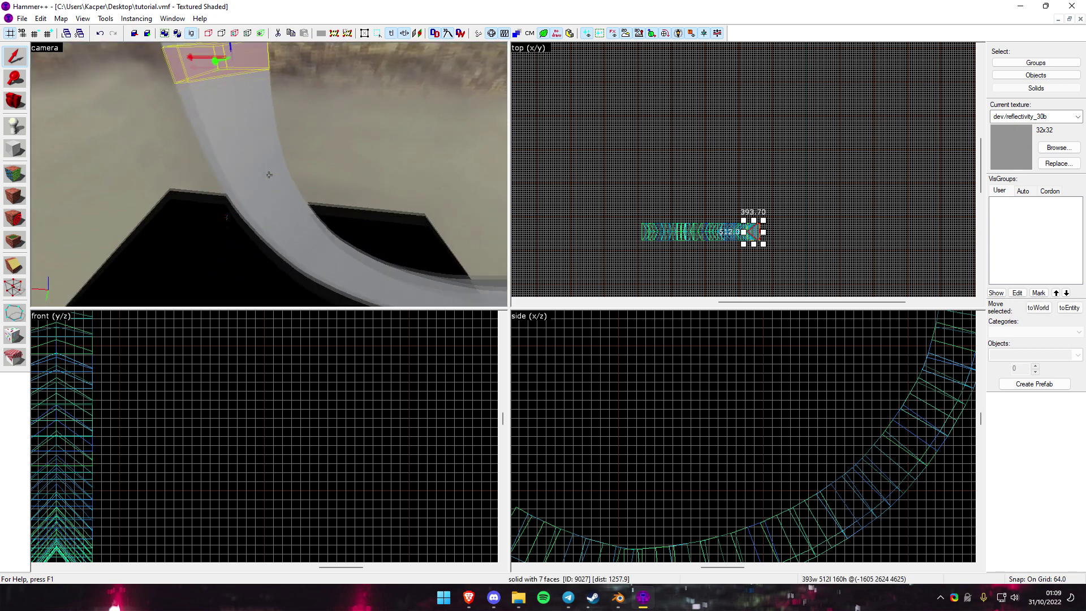
left_click(269, 175)
key("Escape")
key("s")
key("w")
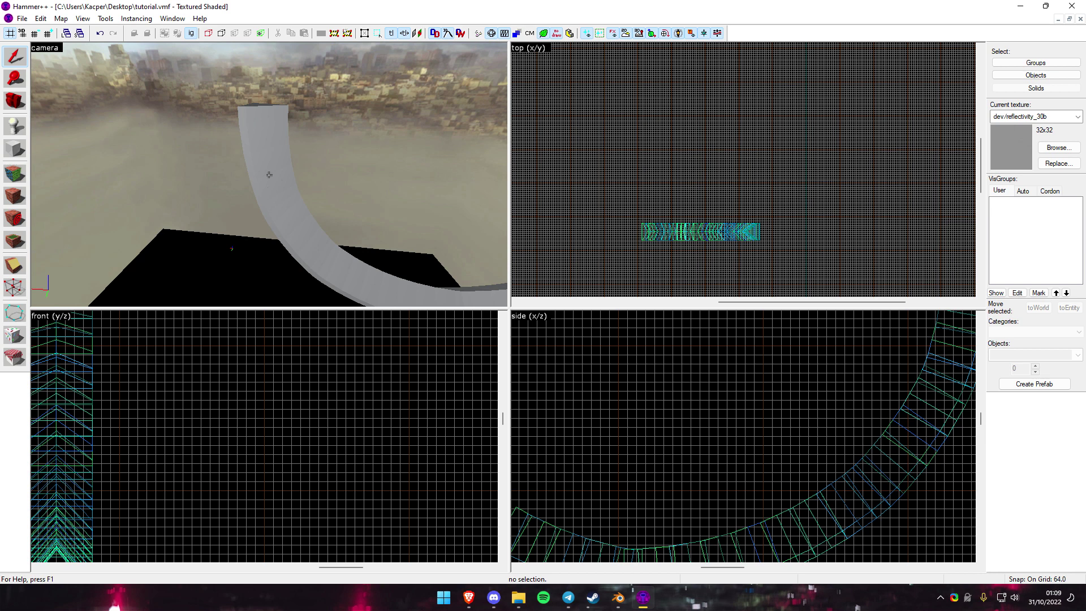
Select the ramp's whole riding surface as one group to view its full extent.
left_click(269, 175)
key("w")
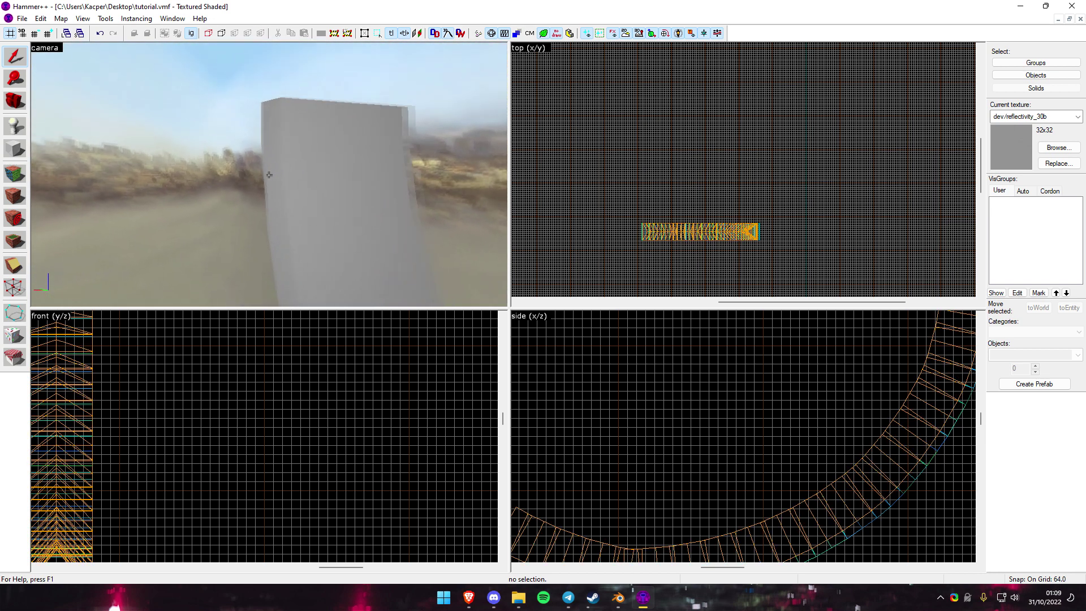
key("w")
left_click(269, 175)
key("Escape")
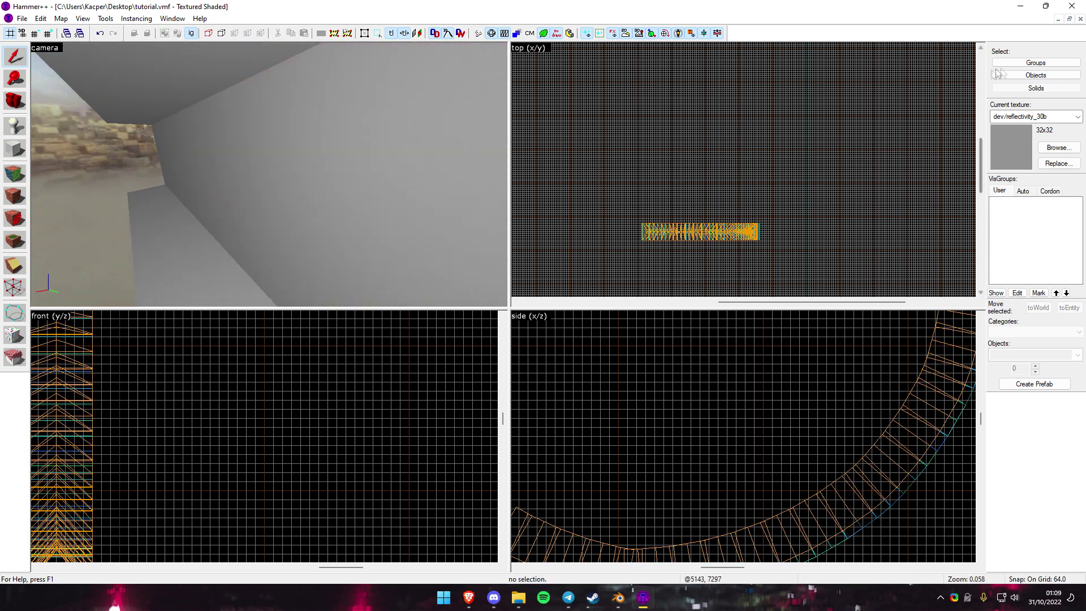
left_click(413, 207)
key("z")
key("w")
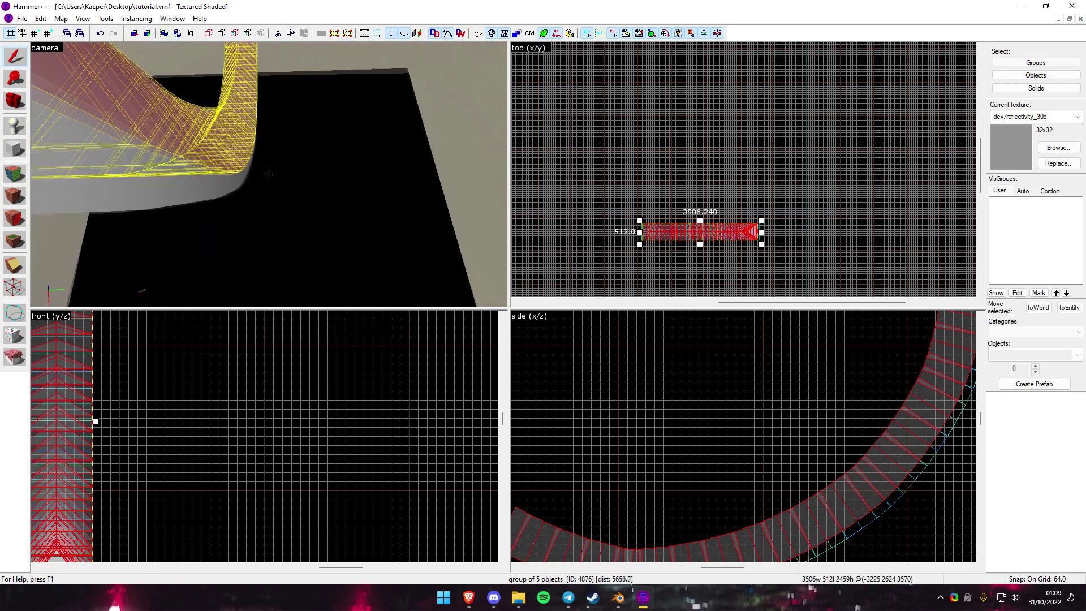
Select neighbouring single segments in the upper half of the ramp and inspect how they join along the edge.
key("z")
key("ctrl+u")
left_click(258, 161)
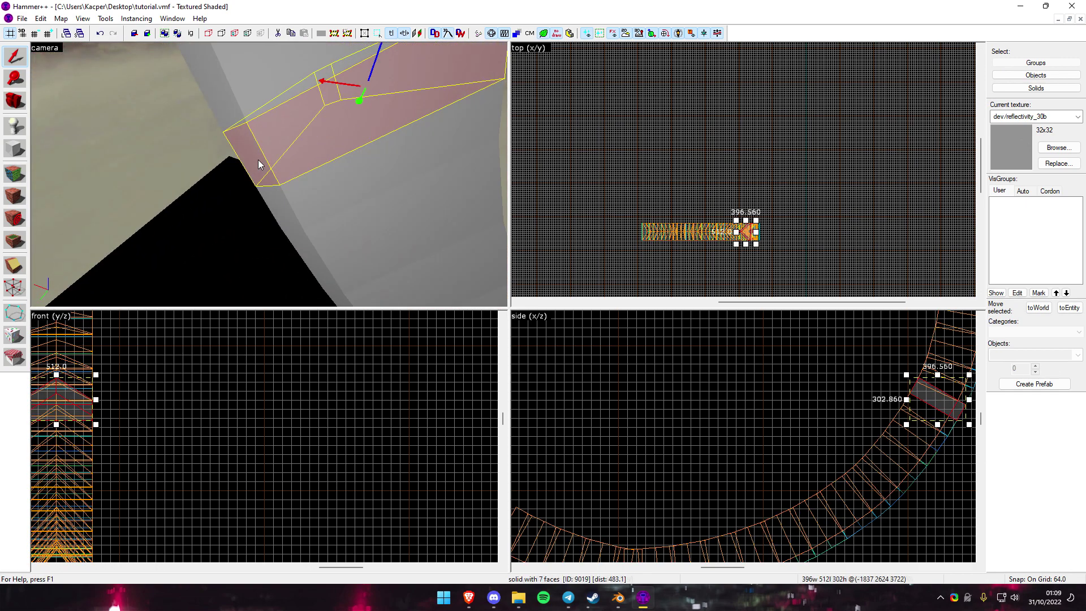
key("Escape")
left_click(270, 164)
key("z")
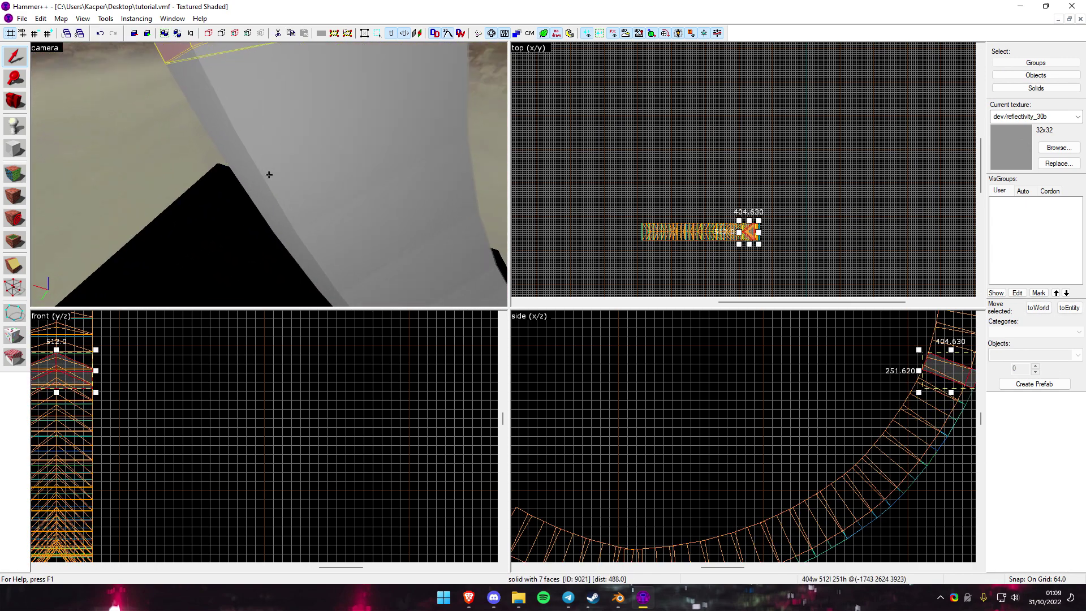
key("Escape")
left_click(270, 175)
key("z")
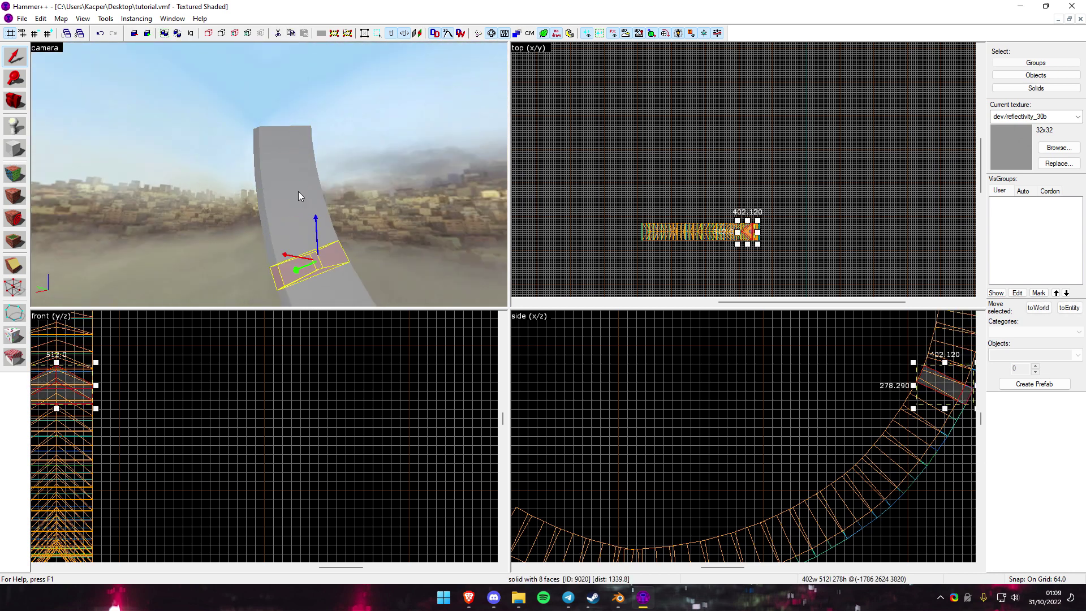
Highlight the full ramp group, clear it, and select just one segment below the ramp's upper end.
left_click(287, 165)
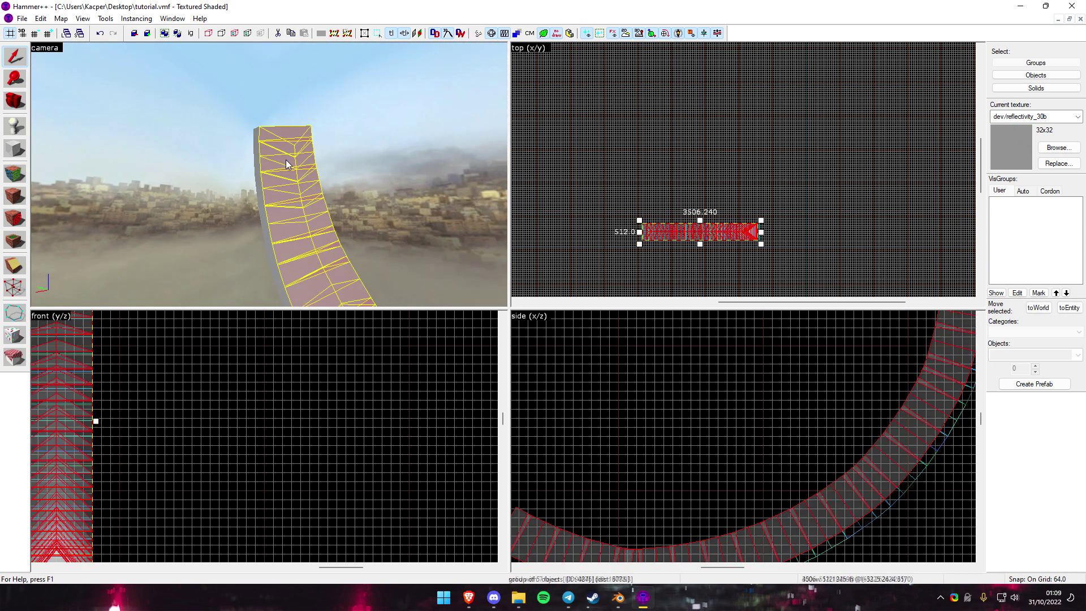
key("ctrl+u")
key("Escape")
left_click(284, 202)
key("z")
key("z")
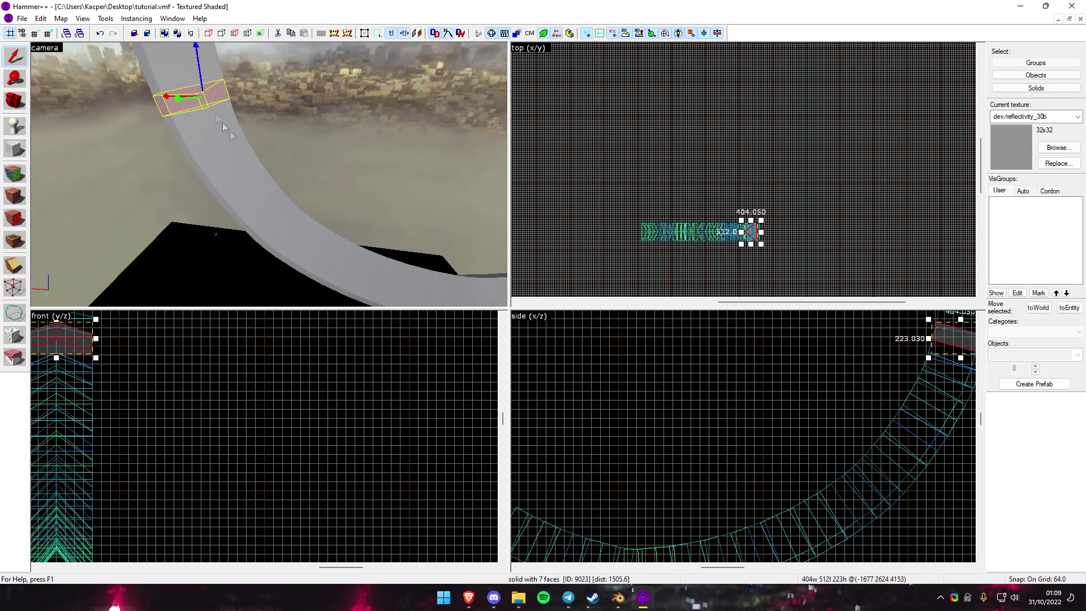
Select individual segments one after another along the curve, from the ramp's upper part to its lowest part.
left_click(207, 126)
left_click(260, 208)
left_click(346, 260)
left_click(396, 282)
left_click(373, 274)
left_click(237, 176)
left_click(210, 116)
left_click(202, 93)
left_click(220, 140)
left_click(299, 233)
left_click(328, 252)
left_click(274, 209)
left_click(212, 126)
left_click(260, 194)
Inspect the side edge of the selected mid-ramp segment up close and clear the selection.
key("z")
key("w")
key("z")
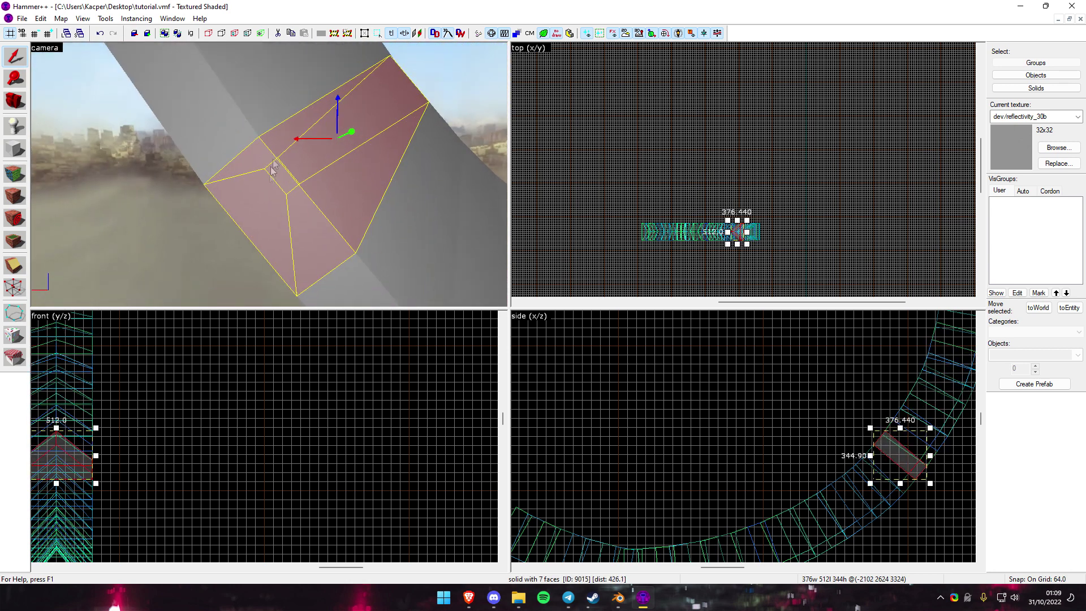
key("z")
key("d")
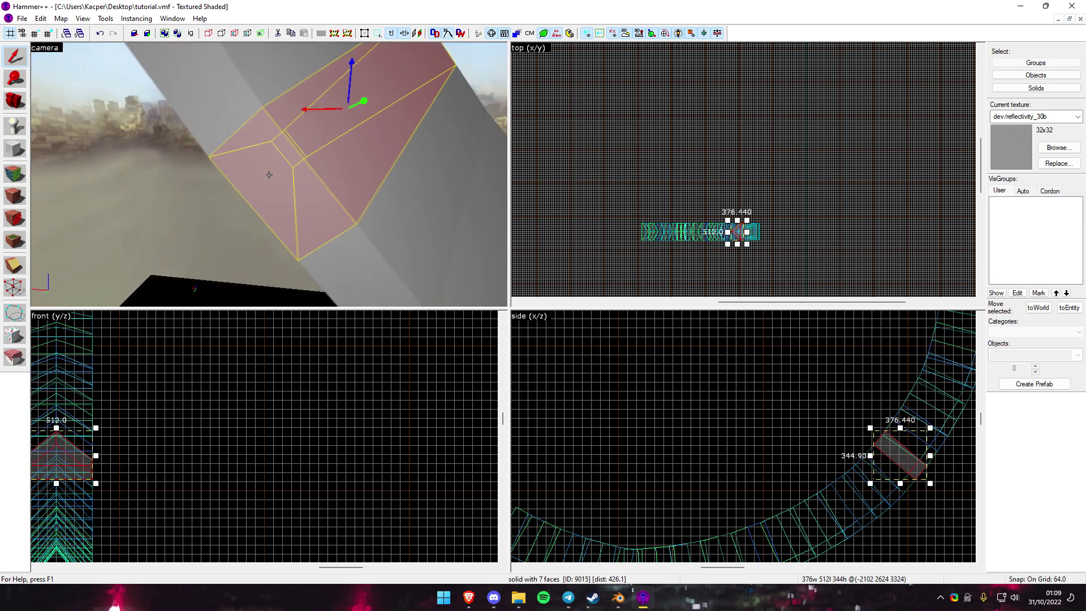
key("z")
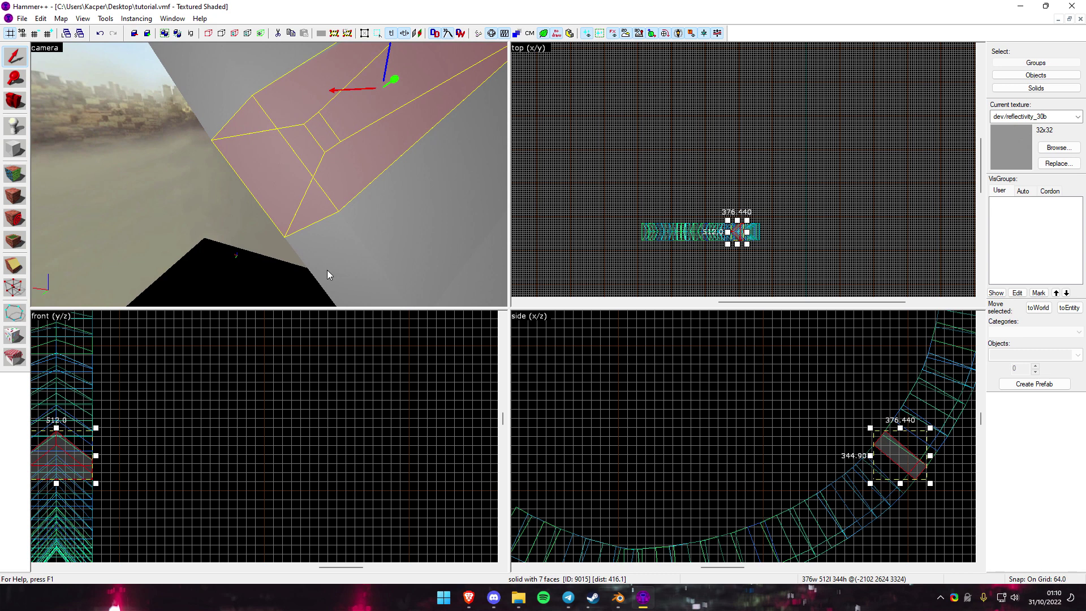
key("Escape")
key("z")
key("s")
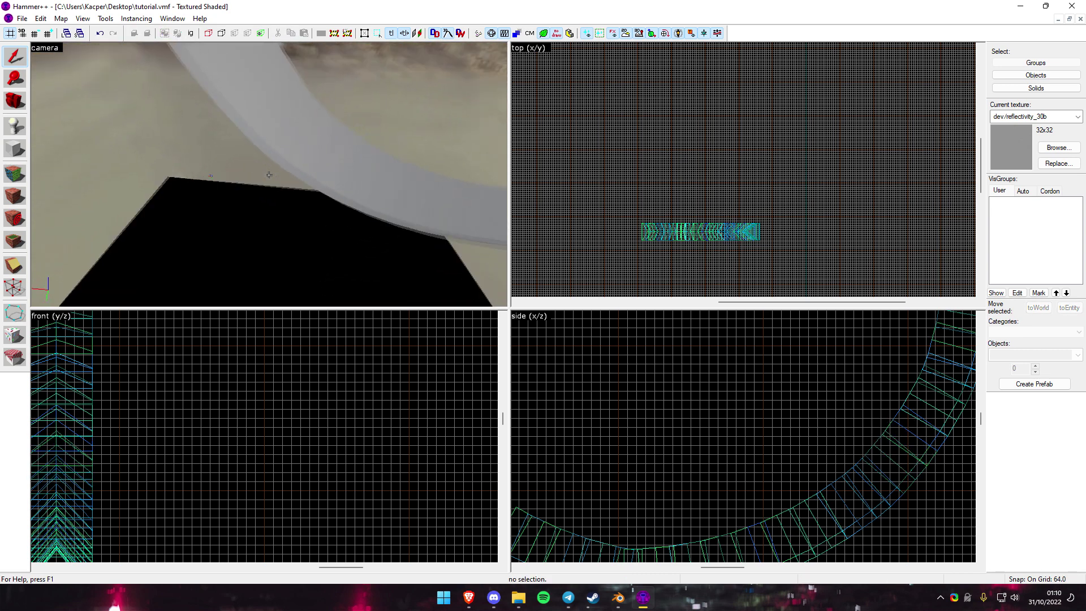
Compare a single segment with the complete ramp group by selecting one after the other.
key("u")
key("w")
key("z")
left_click(269, 174)
left_click(262, 201)
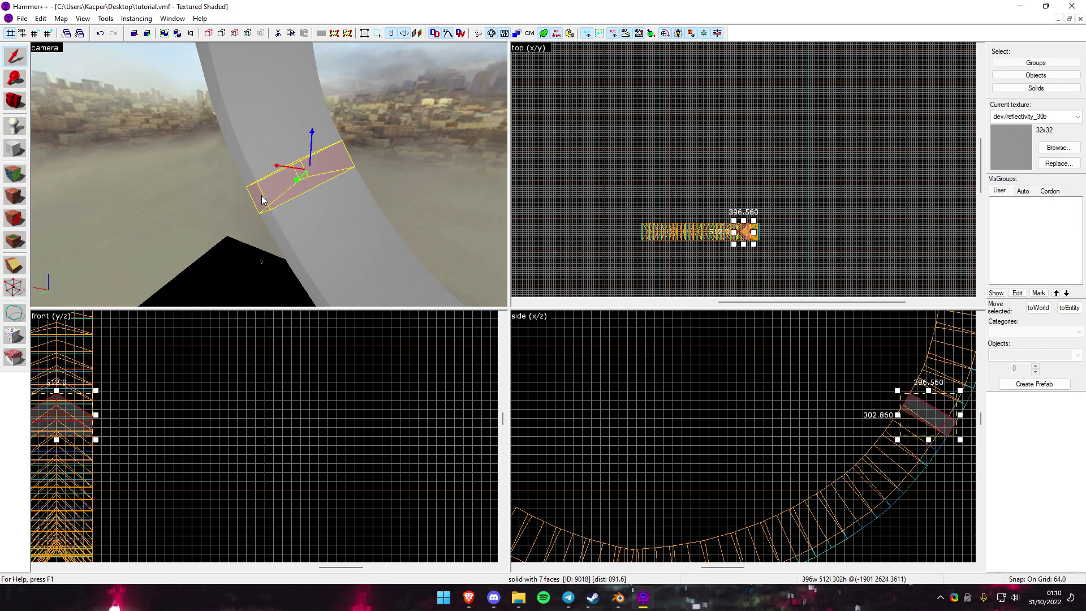
left_click(308, 208)
key("z")
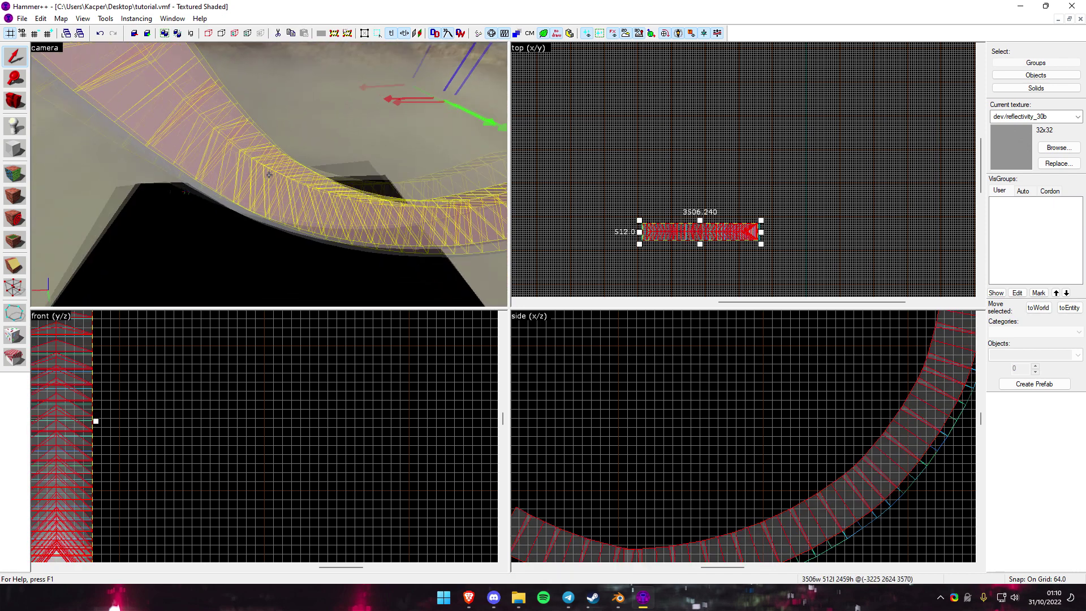
Inspect the grouped ramp surface along its edge and overall curve, and clear the selection.
key("w")
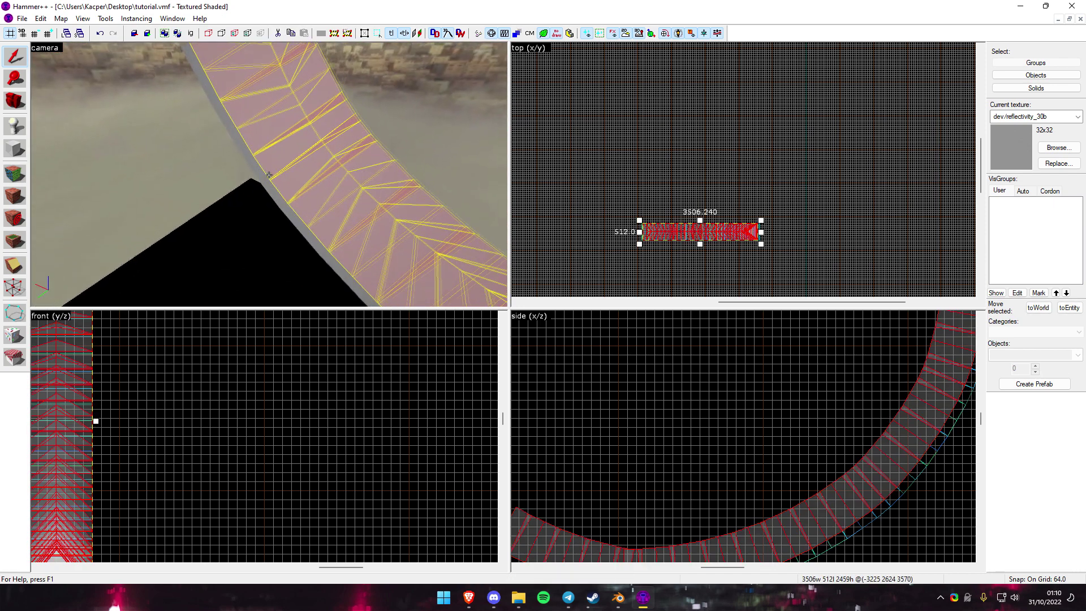
key("z")
key("z")
key("s")
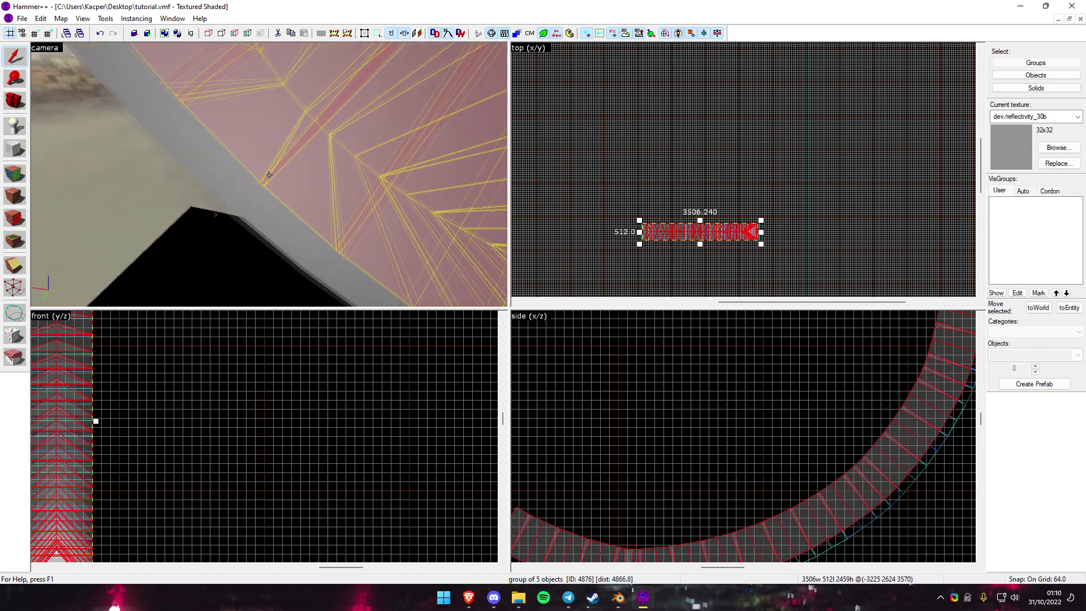
key("z")
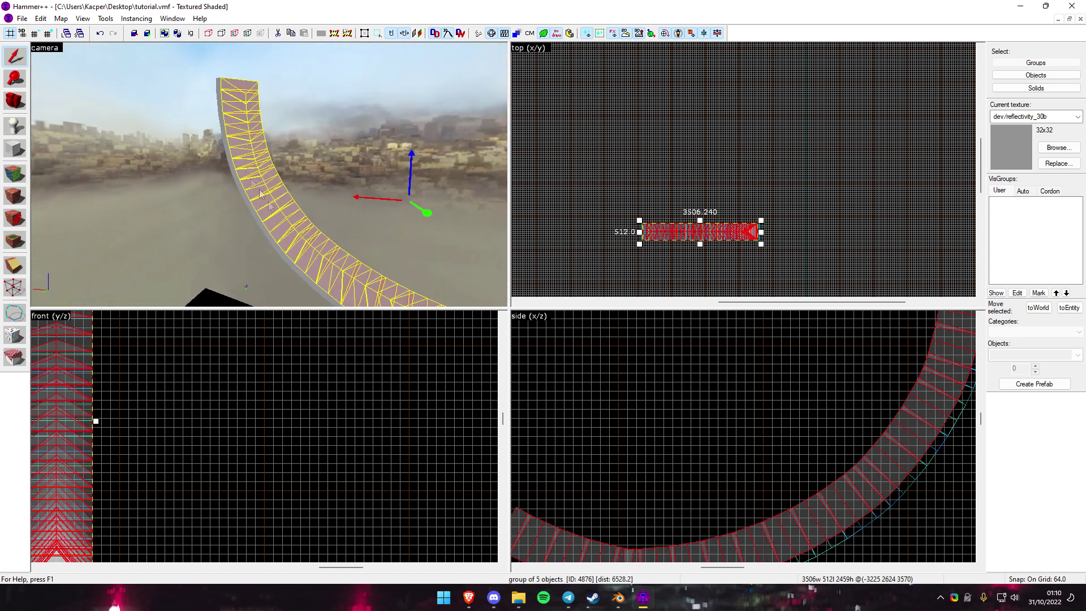
key("z")
key("d")
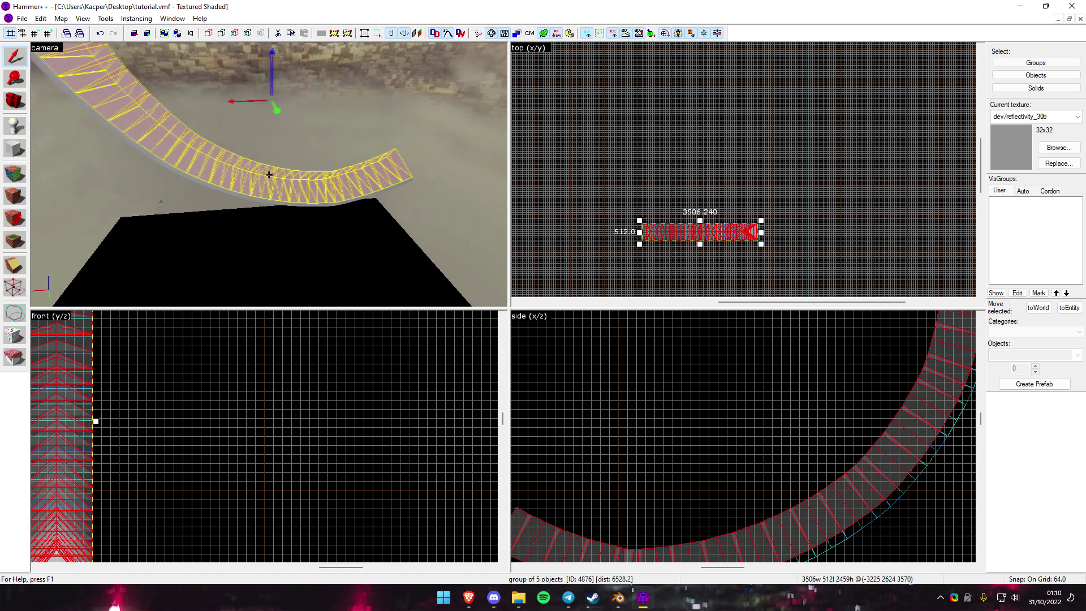
key("z")
key("Escape")
key("z")
key("d")
key("z")
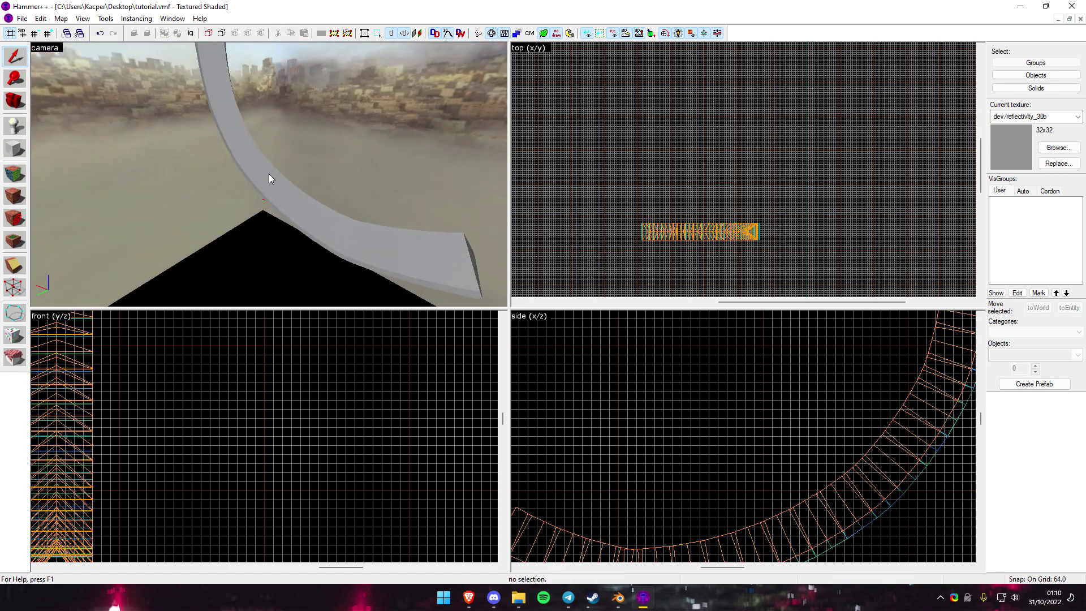
left_click(269, 175)
left_click(297, 200)
key("Escape")
Switch to the Brave browser and view the 5:4 ramp spreadsheet.
left_click(469, 551)
left_click(469, 598)
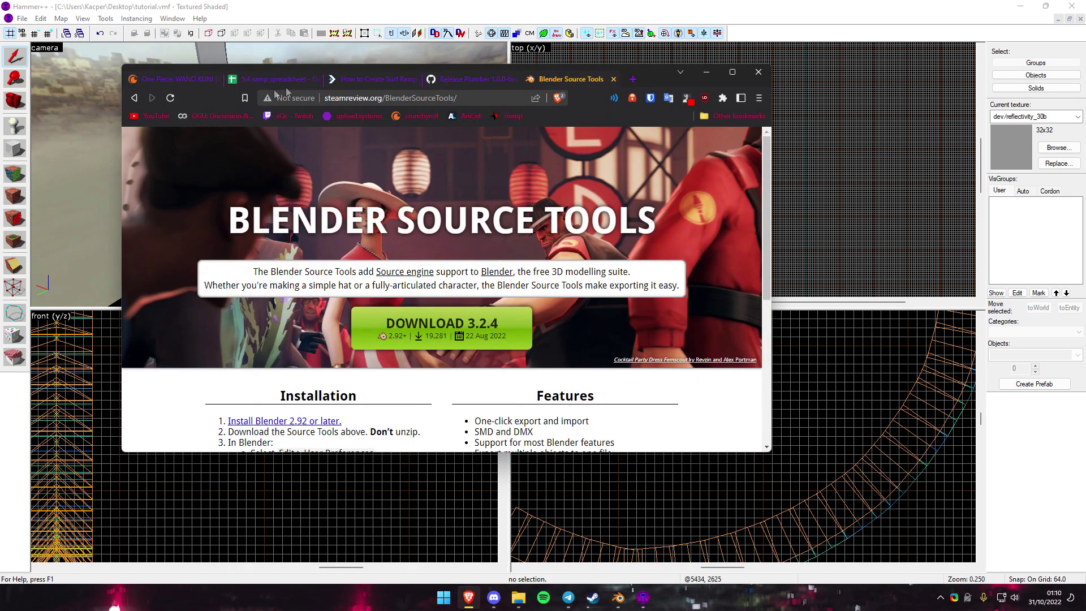
left_click(293, 79)
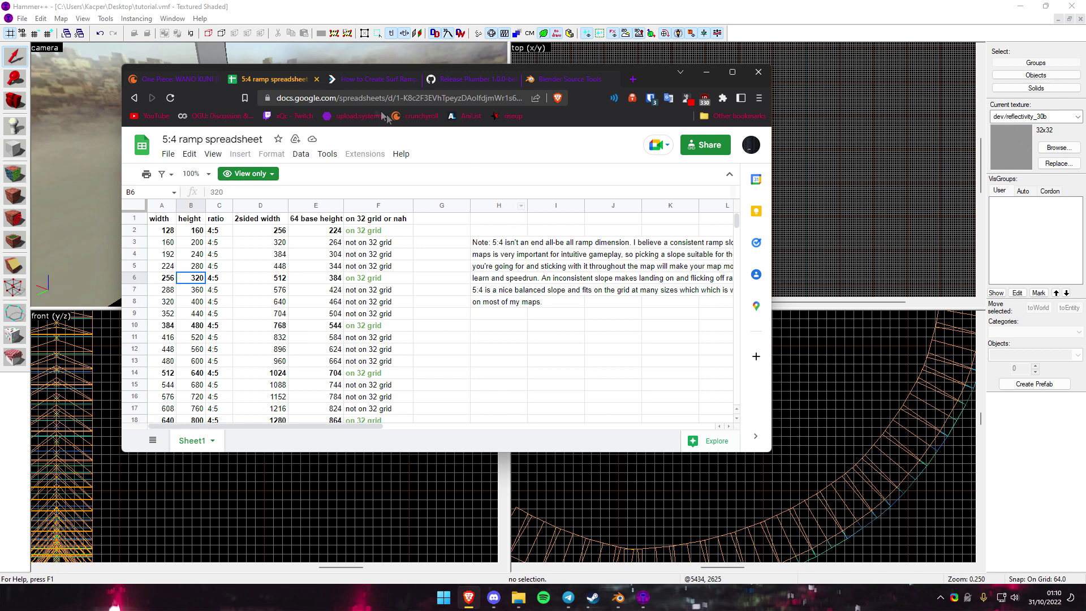
Open the How to Create Surf Ramps guide and read through its Creating the Base Ramp section.
left_click(348, 80)
scroll(484, 280, "up", 10)
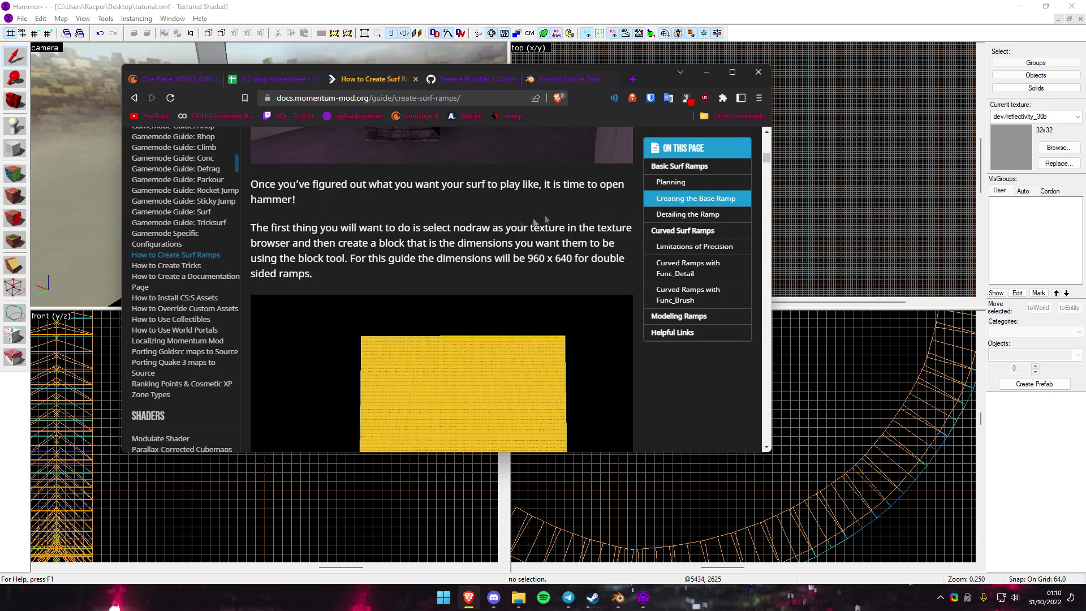
scroll(560, 215, "up", 10)
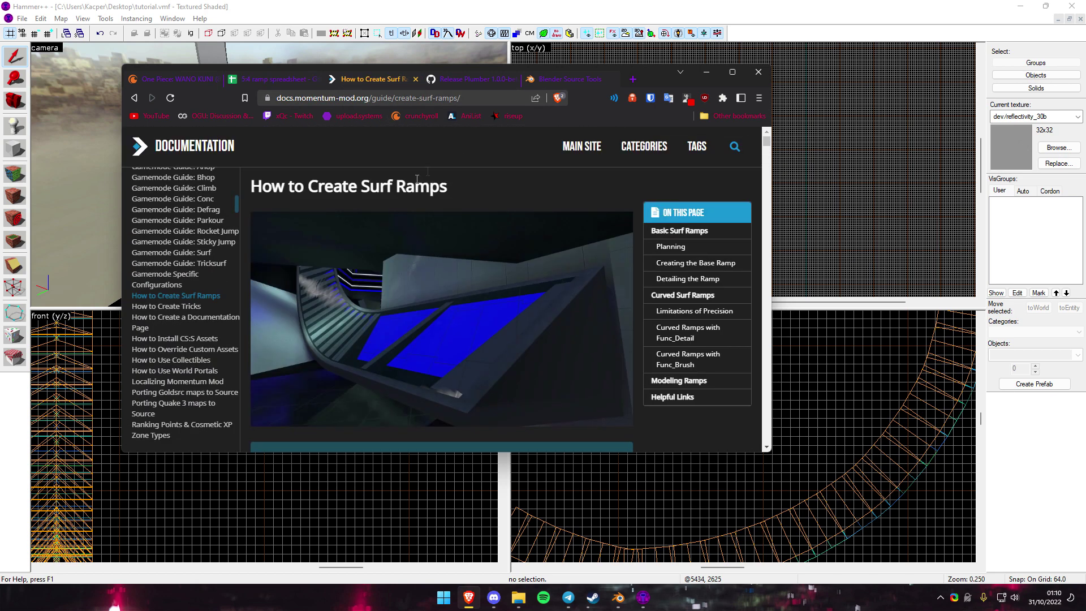
scroll(400, 196, "down", 15)
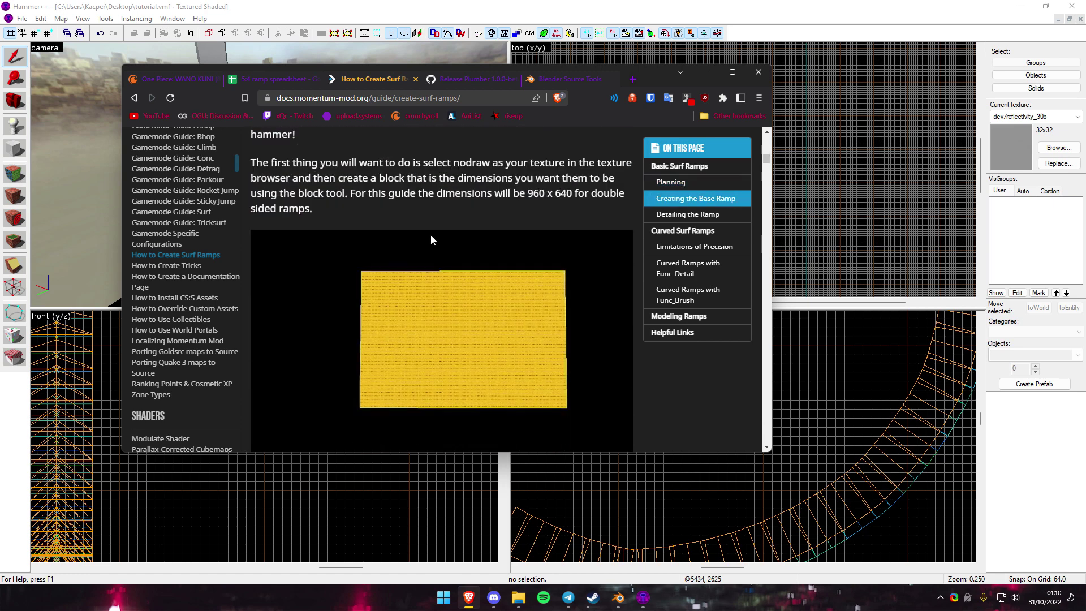
Leave the surf ramp guide and look through the 5:4 ramp spreadsheet's dimensions.
scroll(431, 239, "down", 10)
left_click(286, 83)
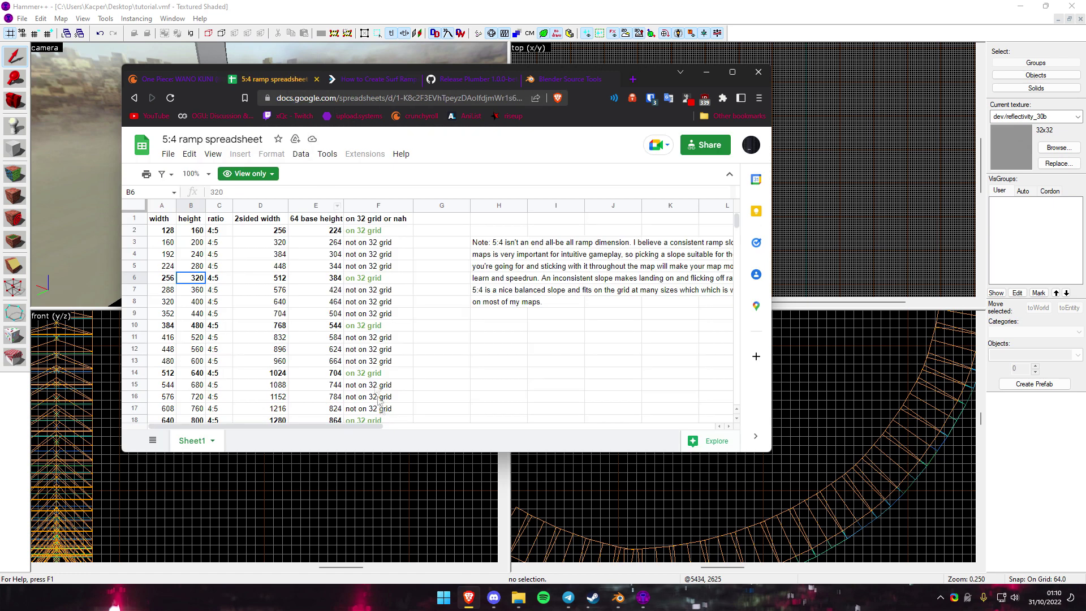
scroll(267, 289, "down", 2)
scroll(263, 300, "up", 2)
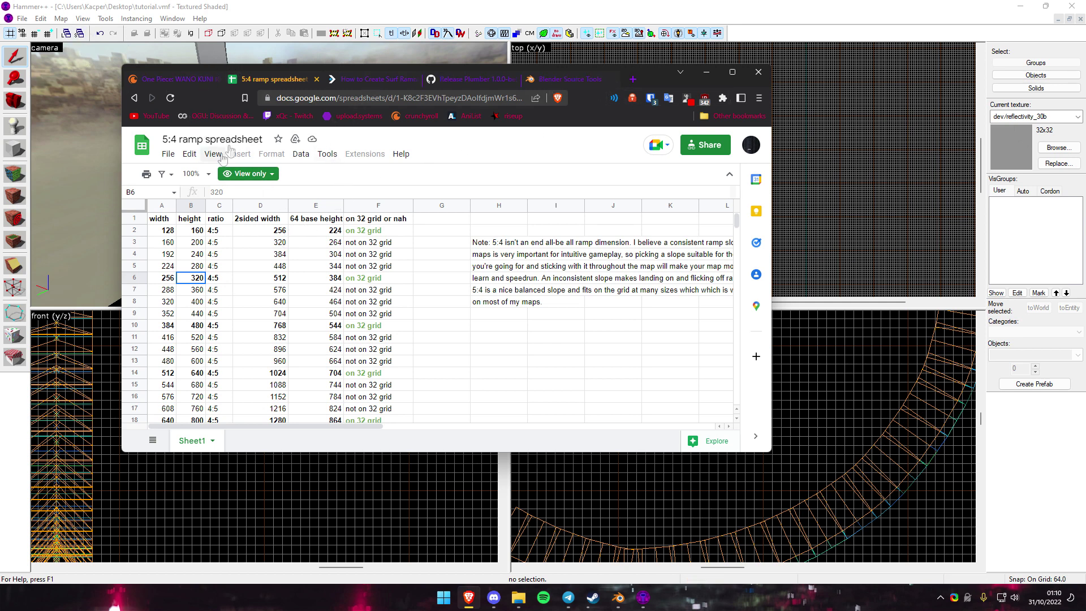
Switch back to Hammer++ and examine the finished curved ramp in the camera view.
left_click(57, 174)
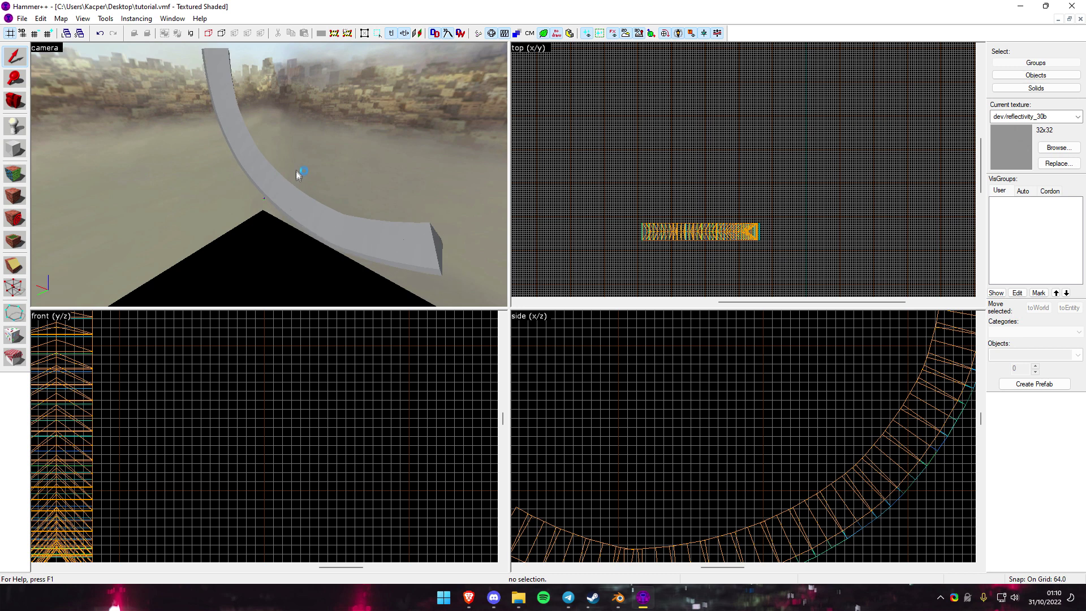
left_click(280, 191)
left_click(219, 69)
key("Escape")
key("z")
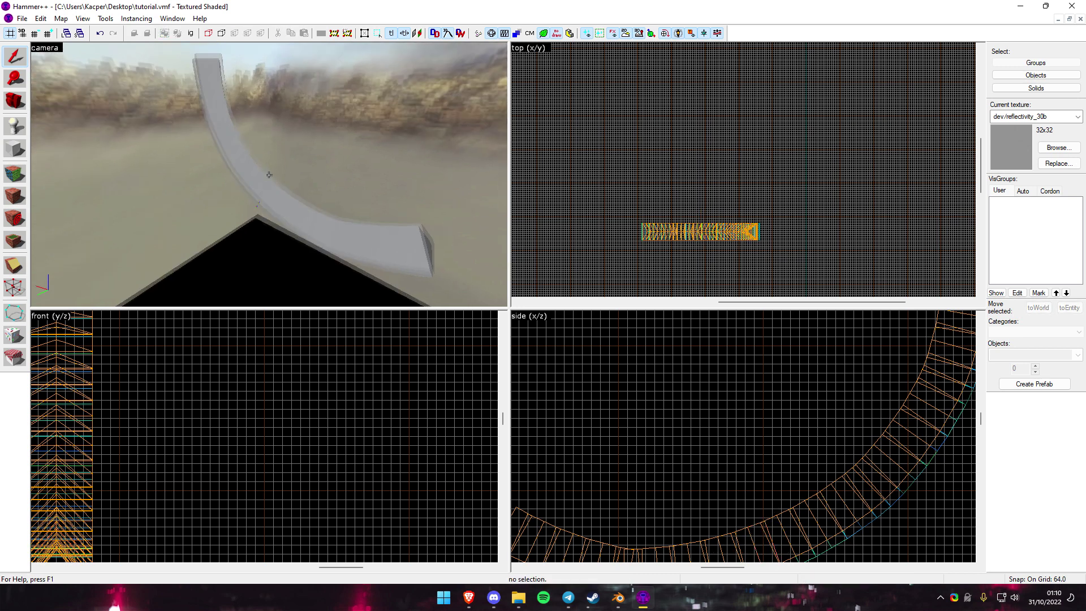
key("z")
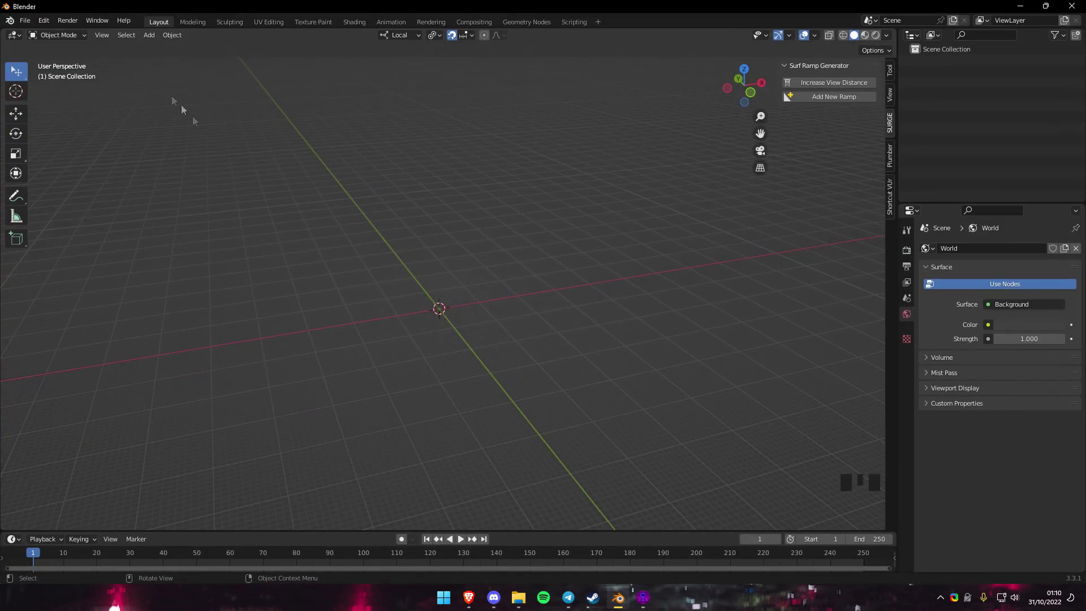
scroll(512, 287, "down", 3)
left_click(512, 286)
left_click(26, 20)
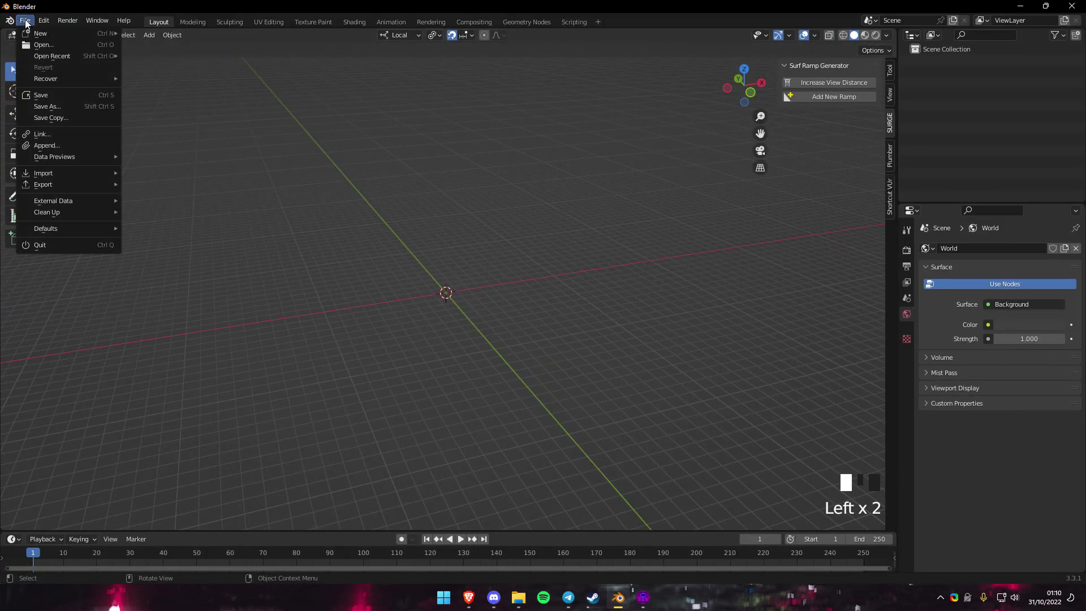
left_click(327, 124)
Switch to the Brave browser and view the Plumber 1.0.0-beta3 release page and the Blender Source Tools page.
key("alt+Tab")
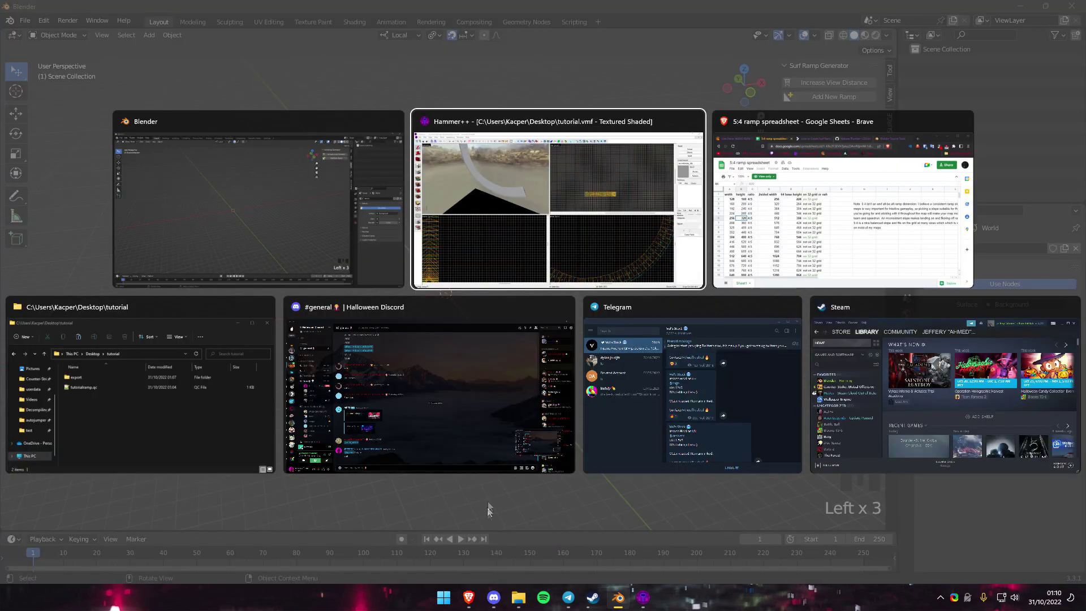
left_click(766, 220)
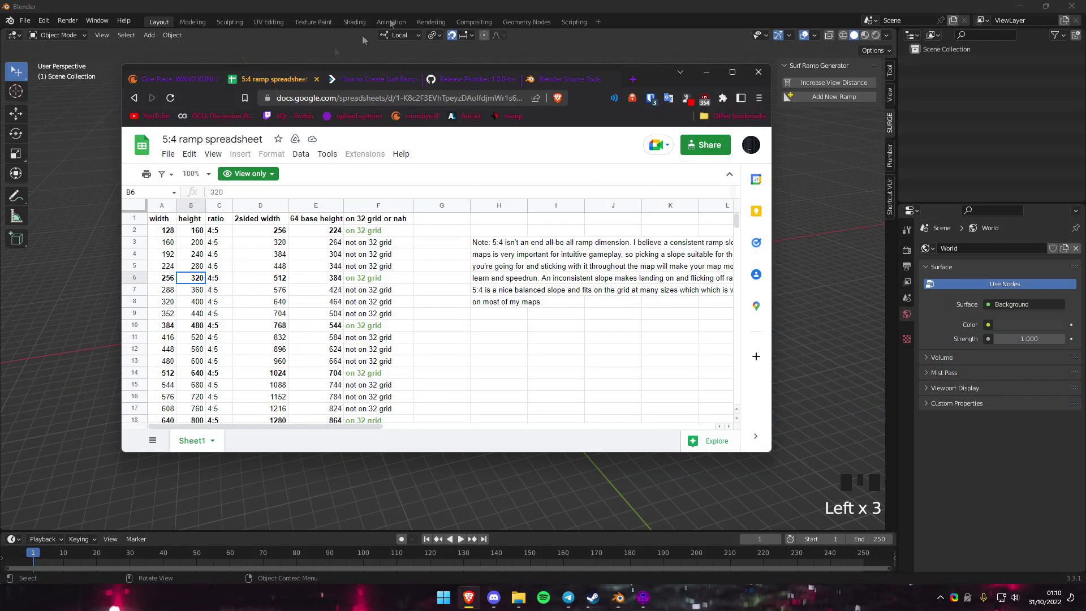
left_click(451, 81)
triple_click(199, 144)
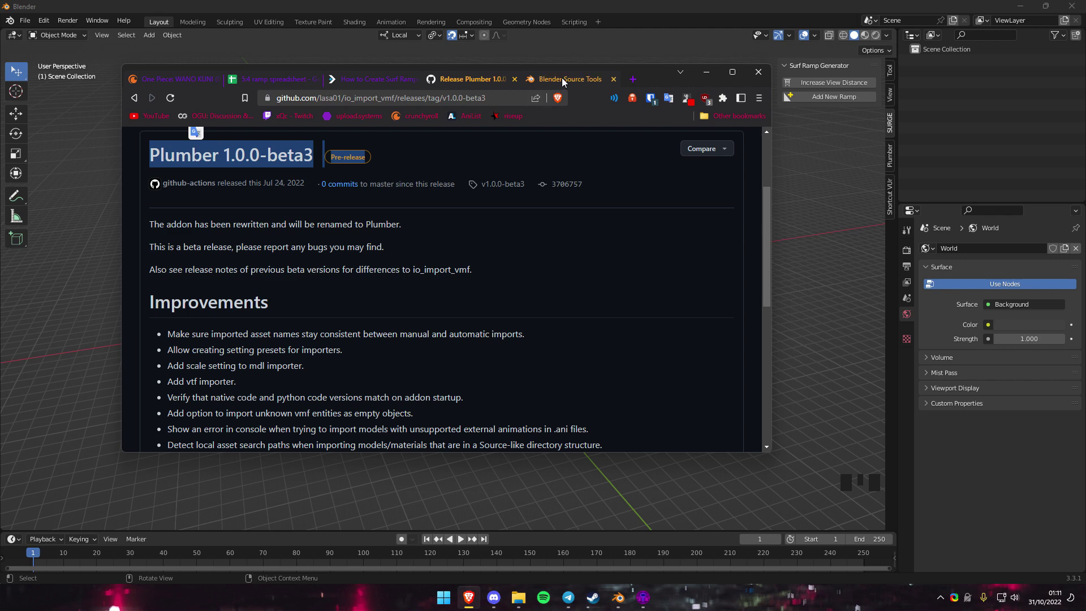
left_click(563, 81)
left_click_drag(492, 223, 526, 225)
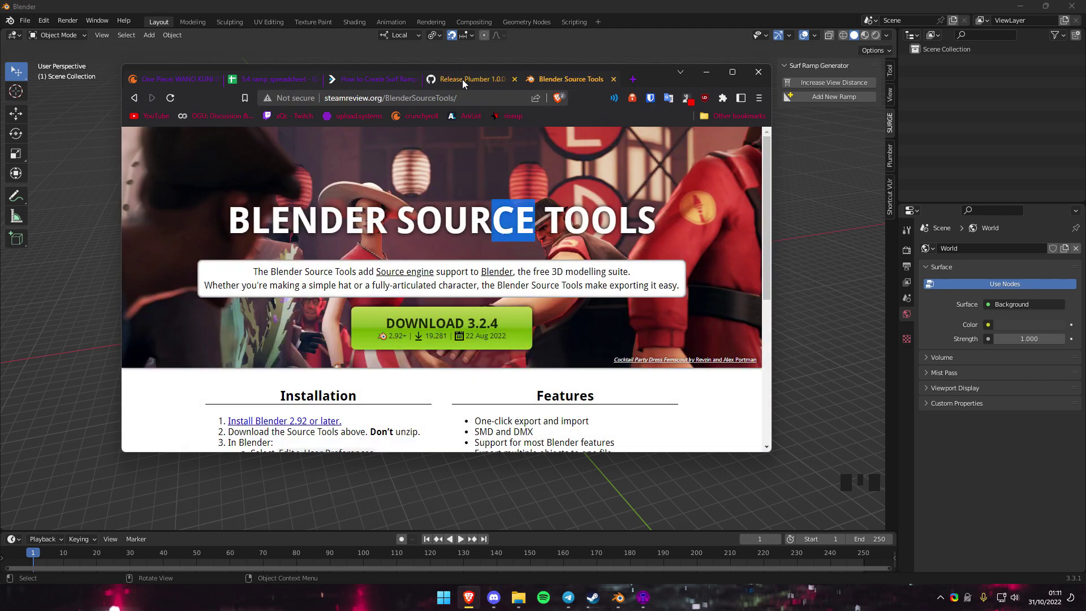
left_click(463, 84)
left_click(205, 165)
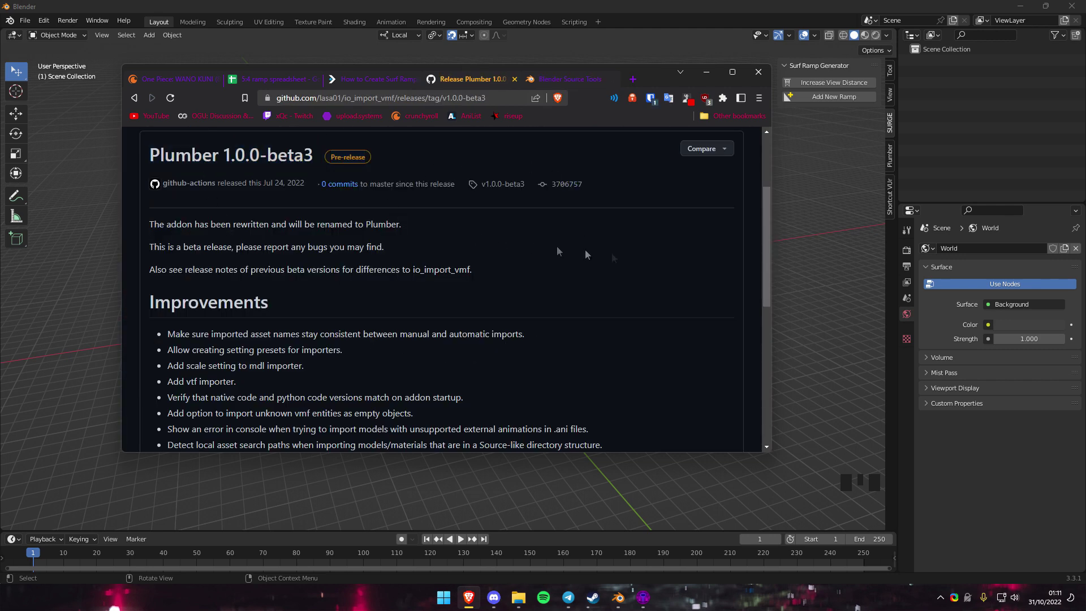
Switch to Blender and view the add-on preferences and the add-on installation file browser, closing both without installing anything.
left_click(839, 222)
left_click(44, 20)
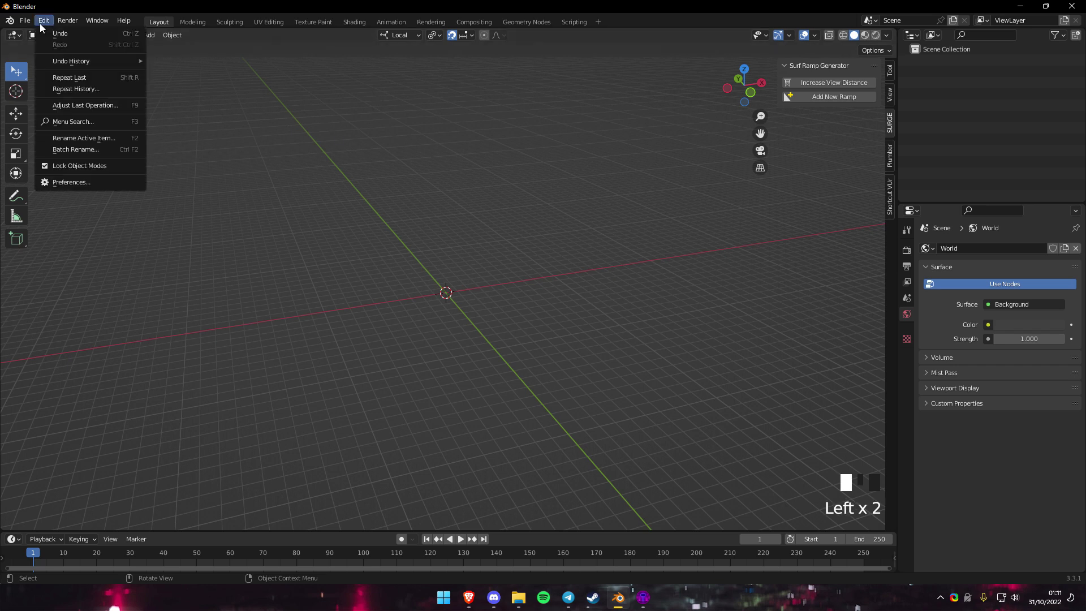
left_click(97, 182)
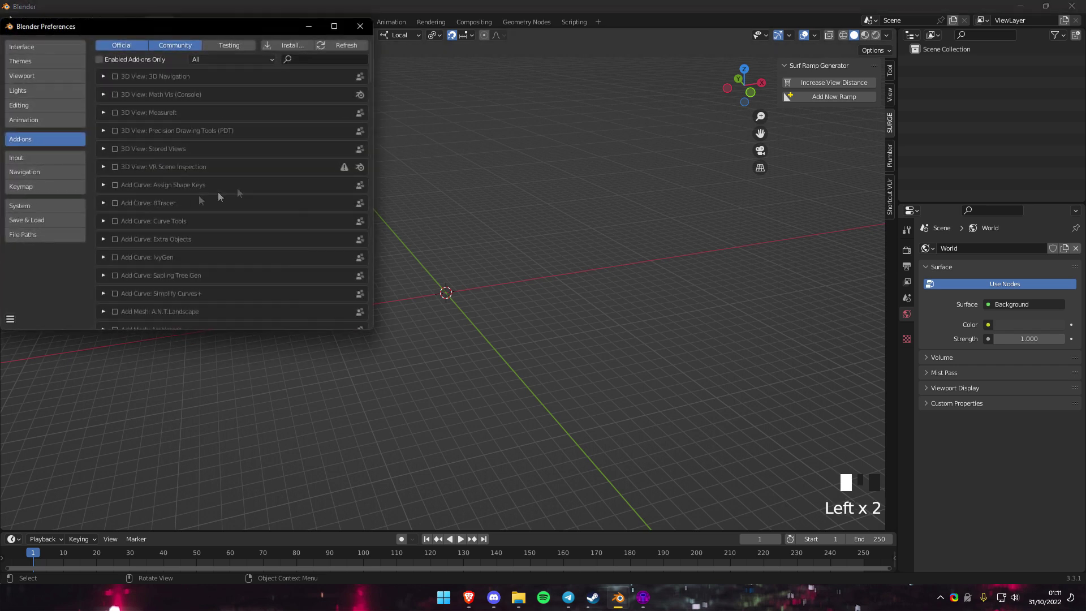
left_click(290, 45)
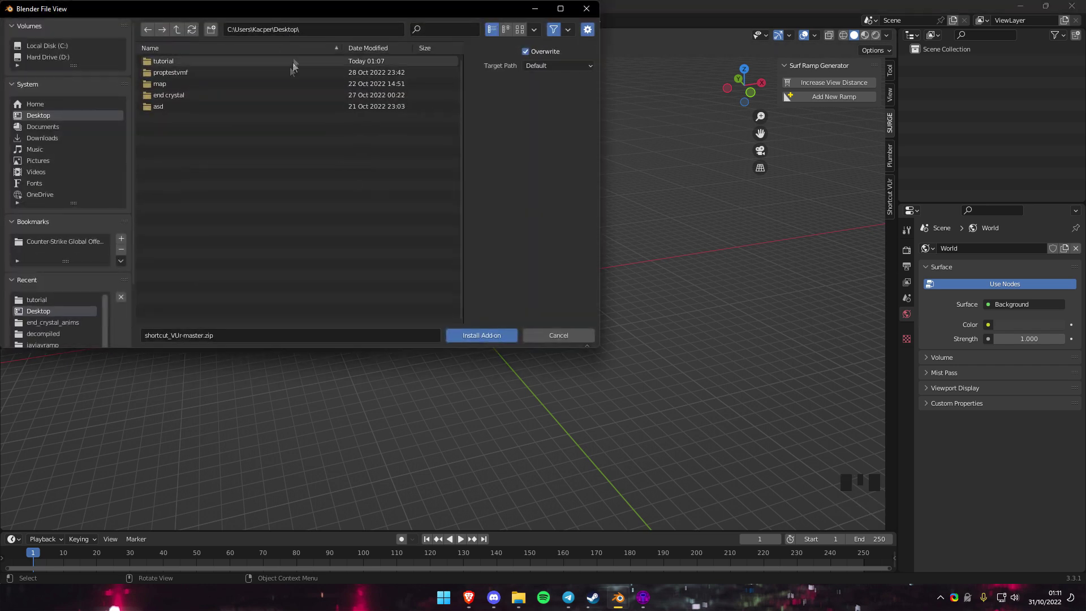
left_click(587, 8)
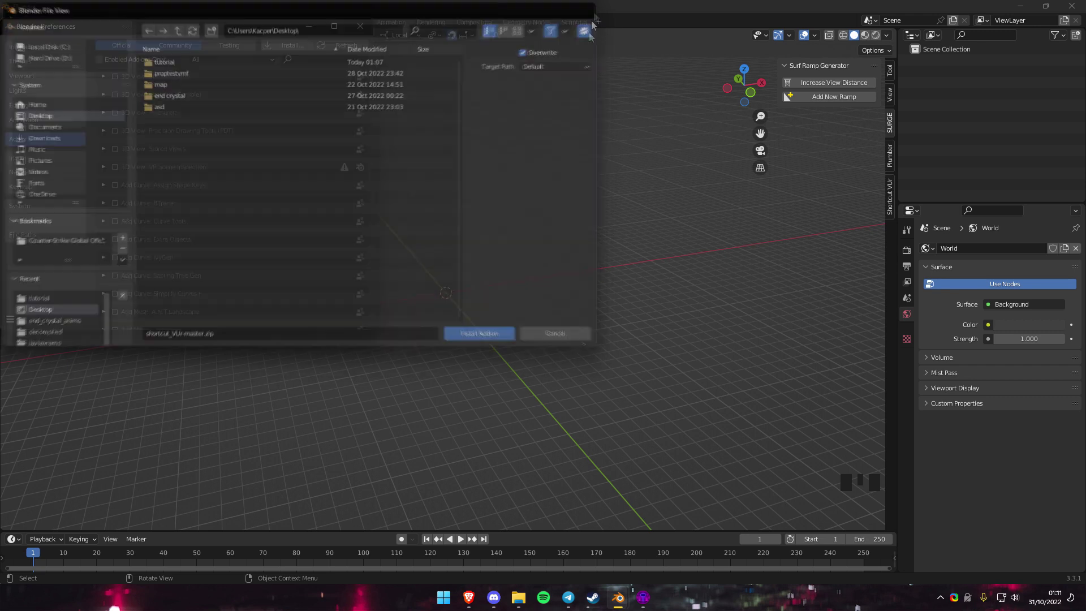
left_click(360, 26)
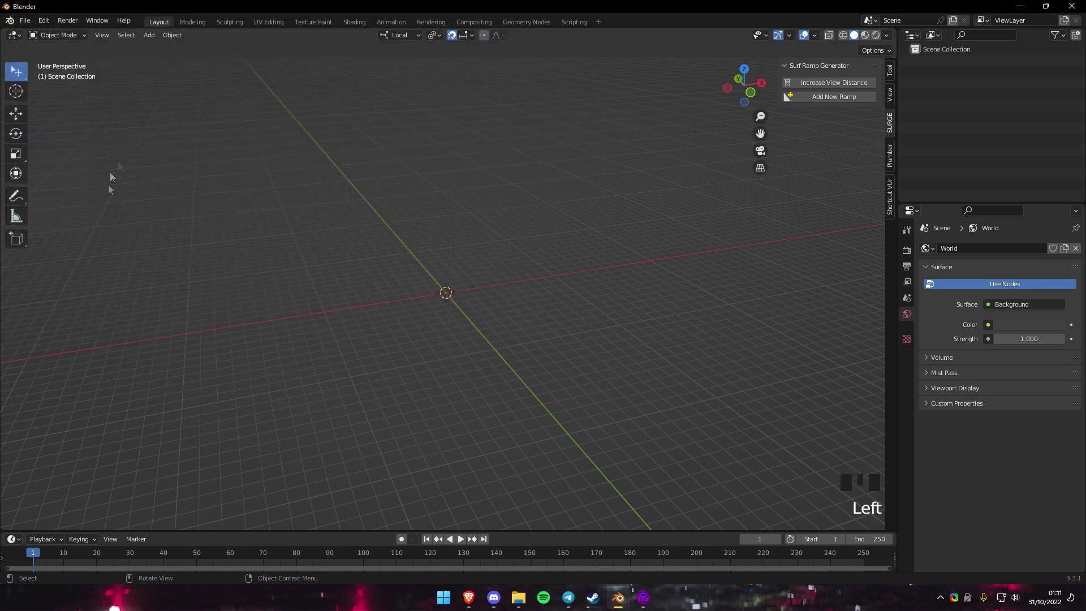
Search the add-on preferences for "blender" to check the Source Tools add-on, and close the preferences.
left_click(44, 20)
left_click(85, 184)
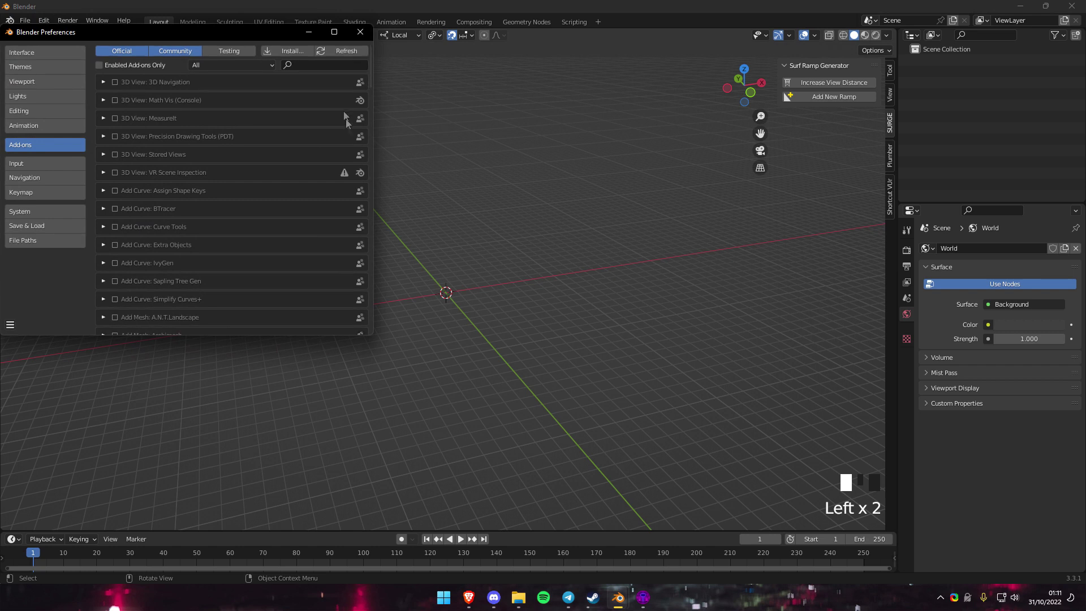
type("blender")
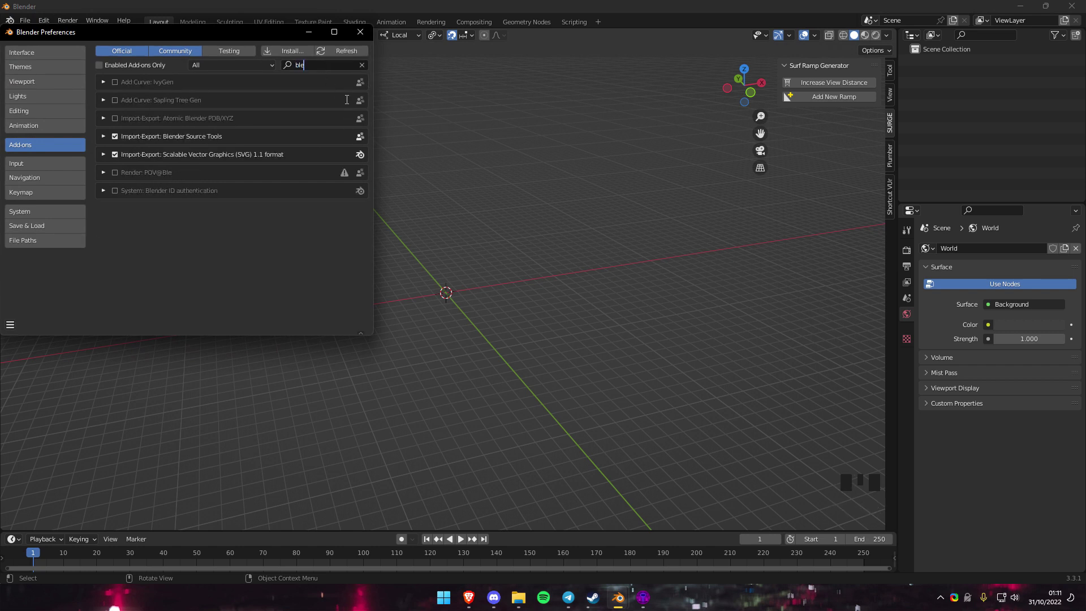
left_click(360, 31)
Import tutorial.vmf with Plumber at scale 1.00, bringing in only brushes as separate solids, with invisible solids skipped and the sky camera off.
left_click(25, 20)
left_click(25, 20)
left_click(29, 21)
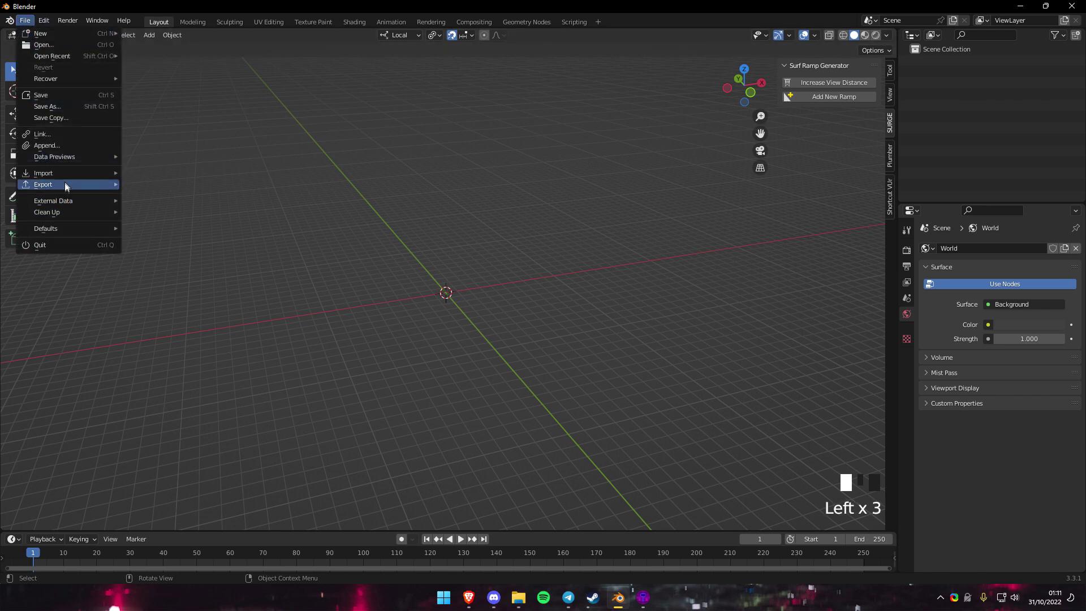
mouse_move(66, 185)
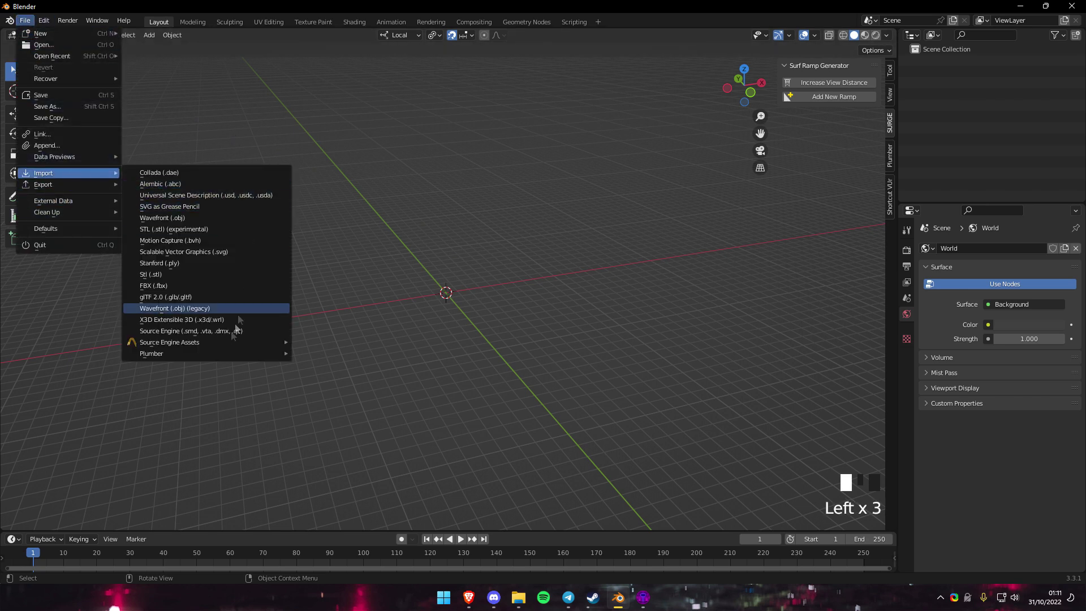
mouse_move(218, 355)
left_click(339, 356)
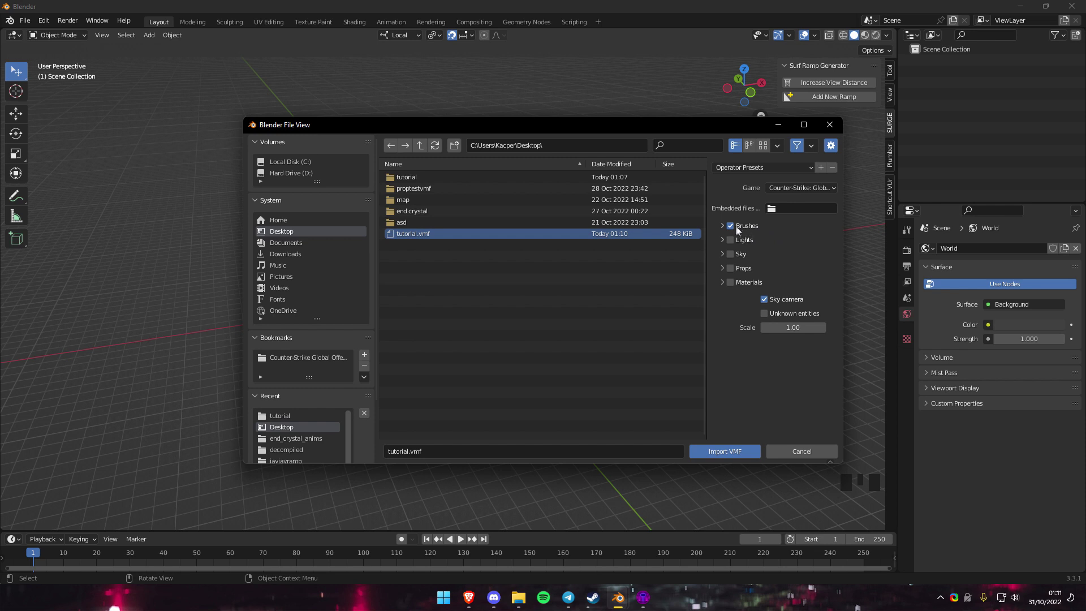
left_click(723, 226)
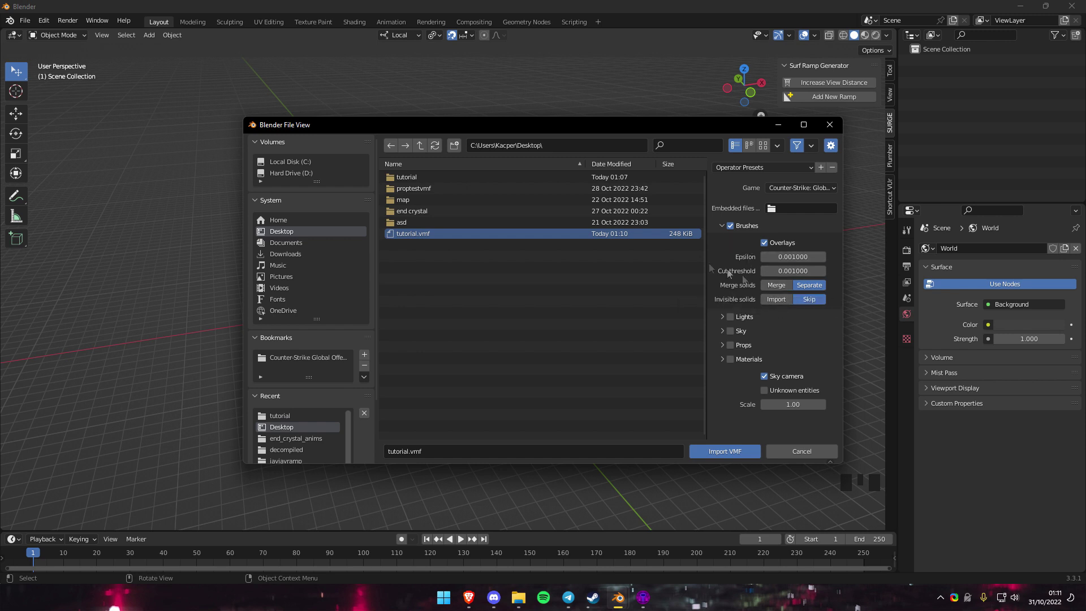
left_click(722, 225)
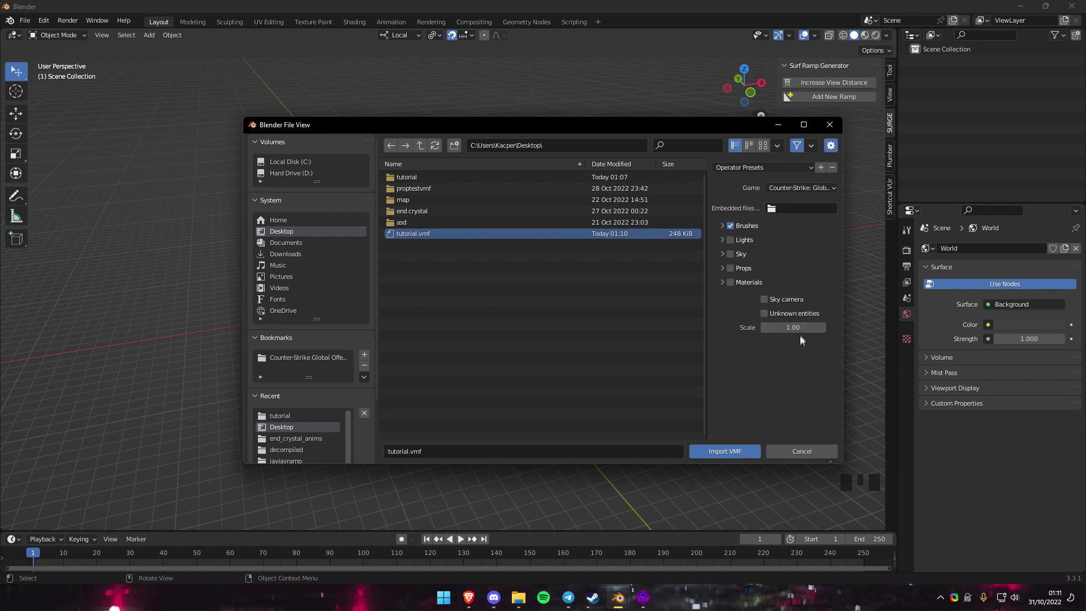
left_click(720, 451)
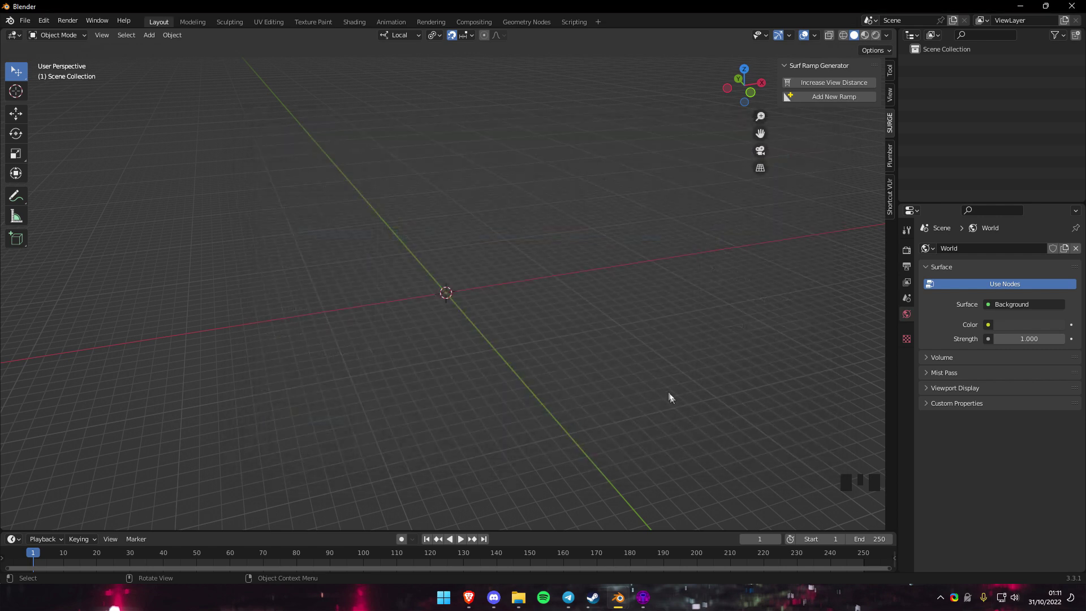
Examine the imported curved ramp and its individual segments from close up.
scroll(572, 331, "down", 9)
key("a")
left_click(407, 97)
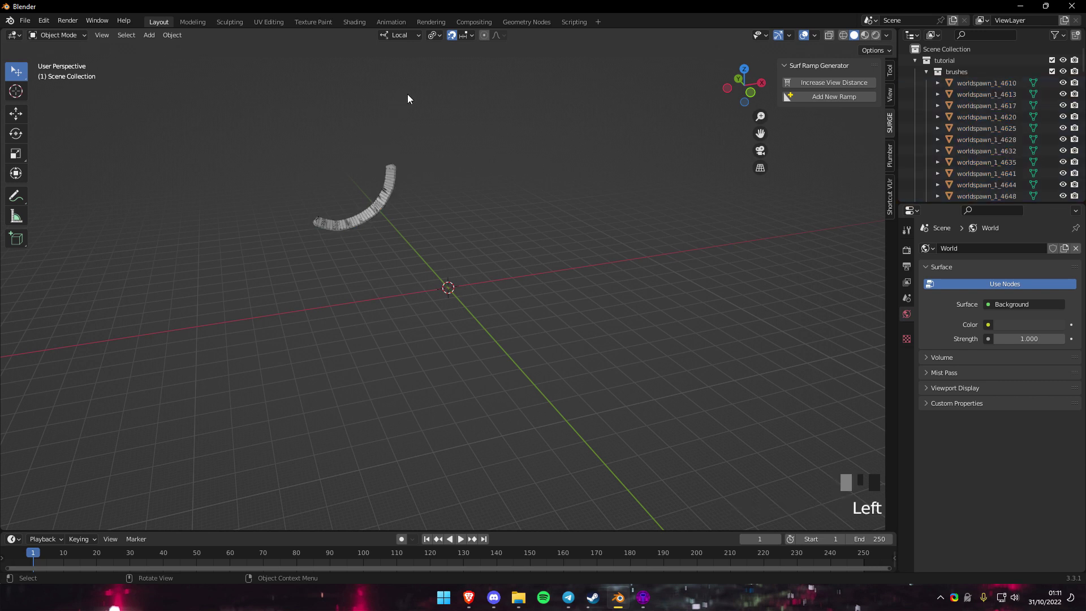
key("shift+grave")
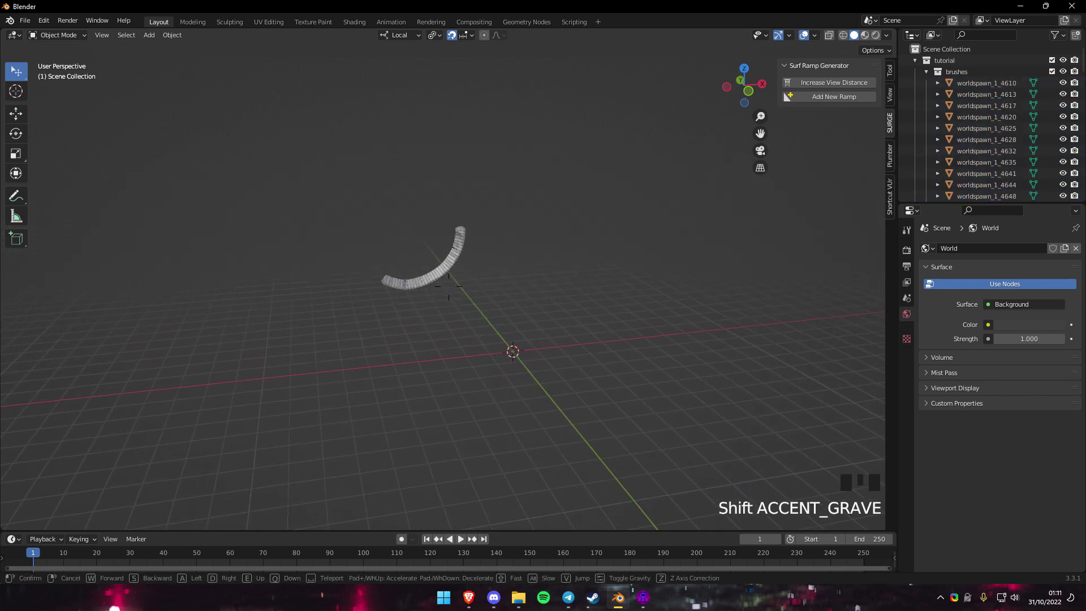
key("w")
key("w")
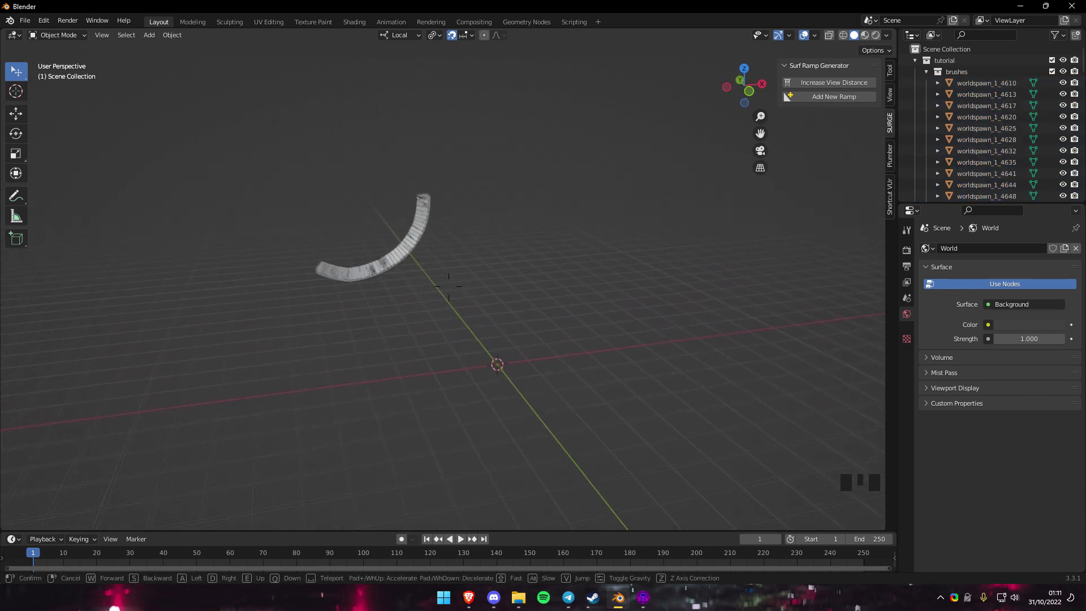
key("d")
key("w")
key("s")
key("w")
key("s")
left_click(448, 287)
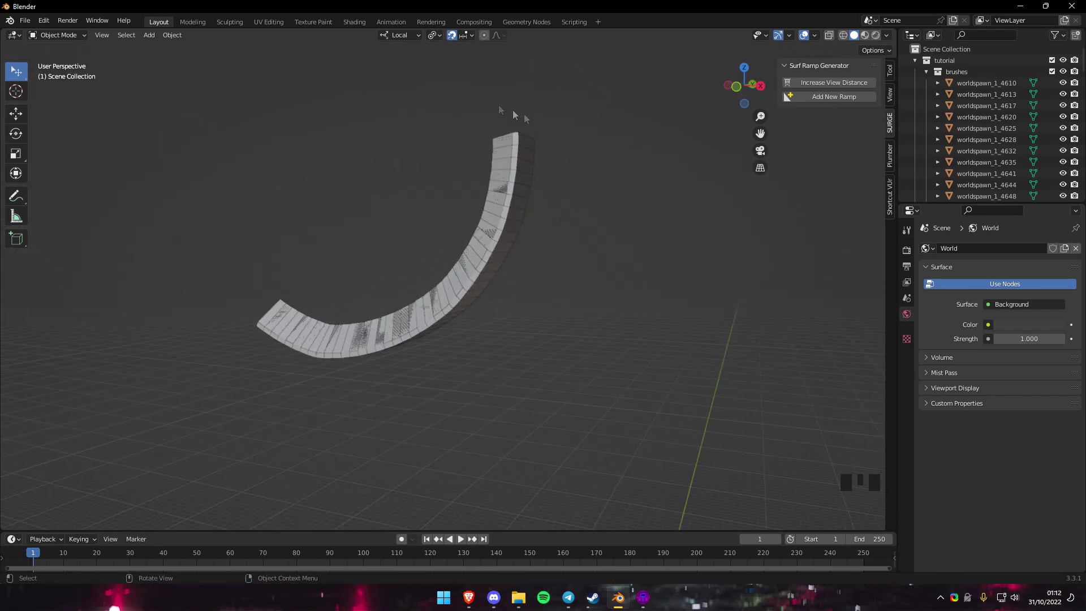
key("3")
left_click(533, 139)
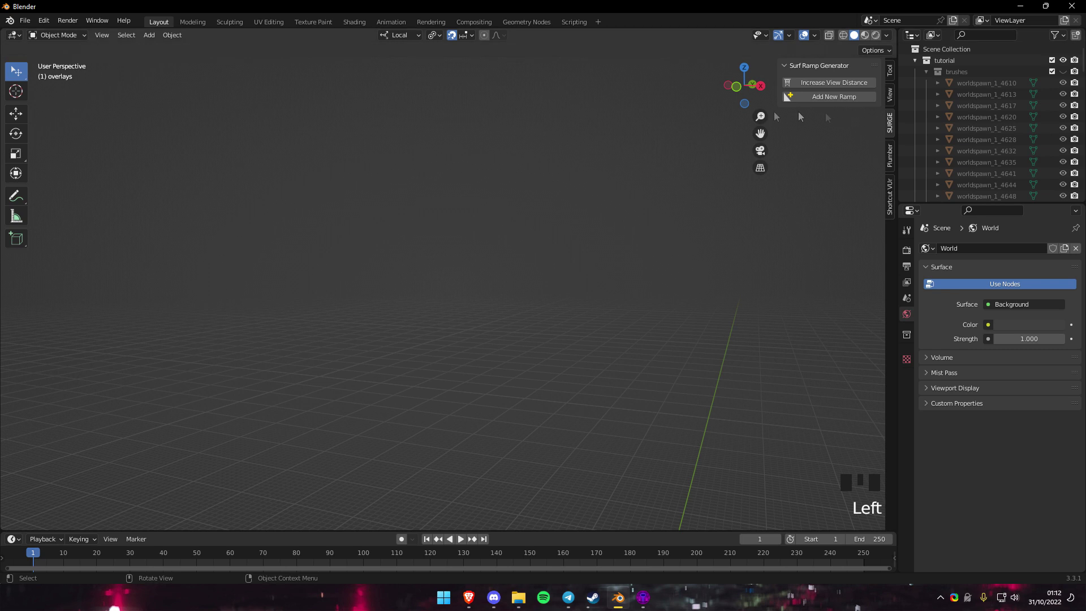
left_click(1063, 72)
left_click(540, 149)
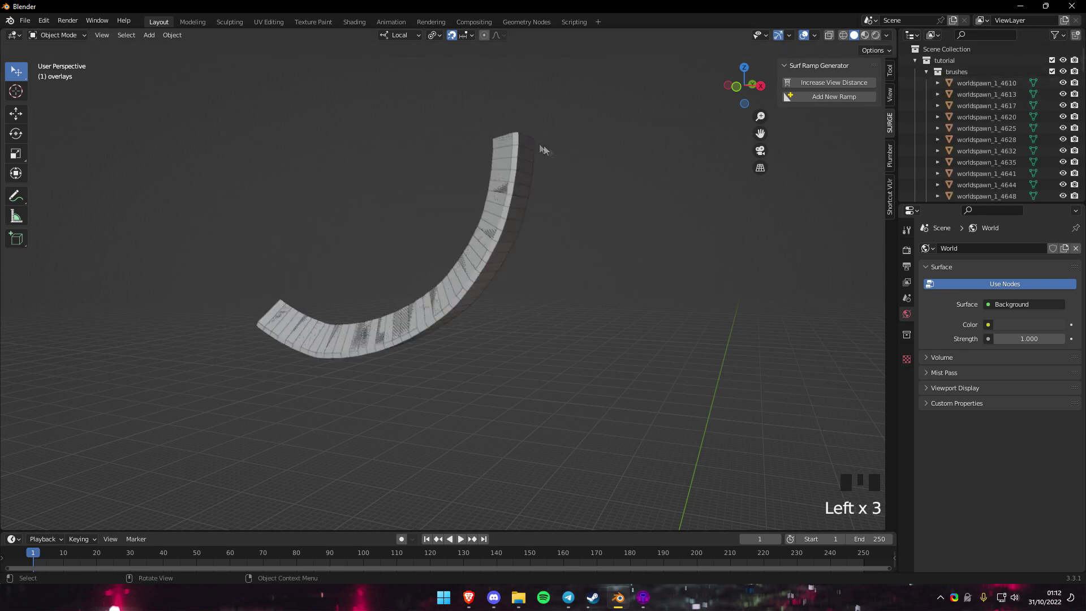
Select the ramp's block segments one by one along the entire curve and move them into a new collection named phys.
left_click(525, 151)
left_click(520, 172, "shift")
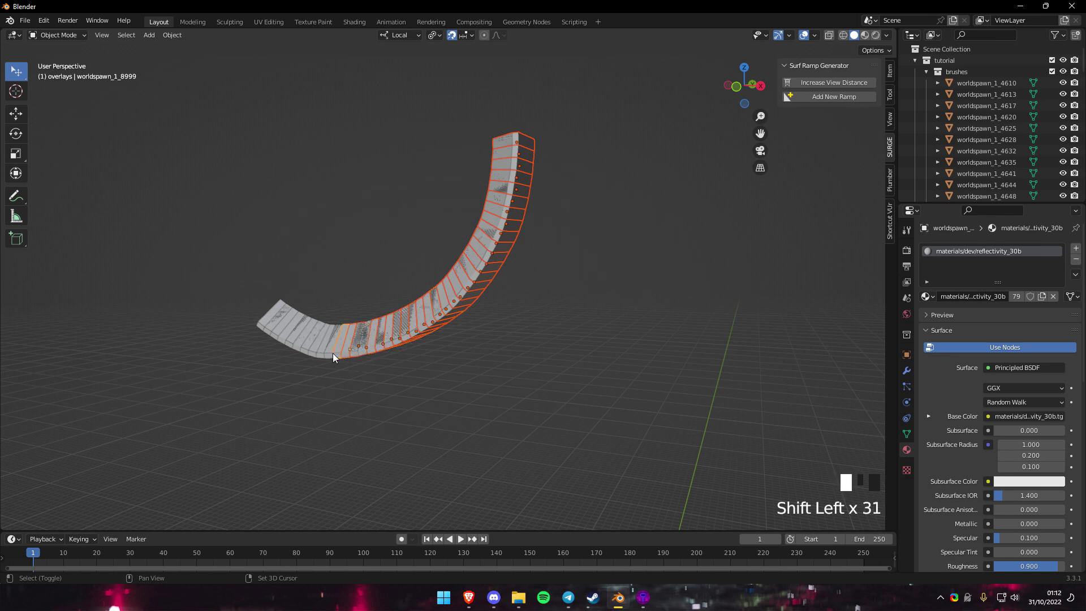
key("shift+Left")
key("shift+Left")
left_click(275, 335, "shift")
left_click(272, 335, "shift")
left_click(269, 333, "shift")
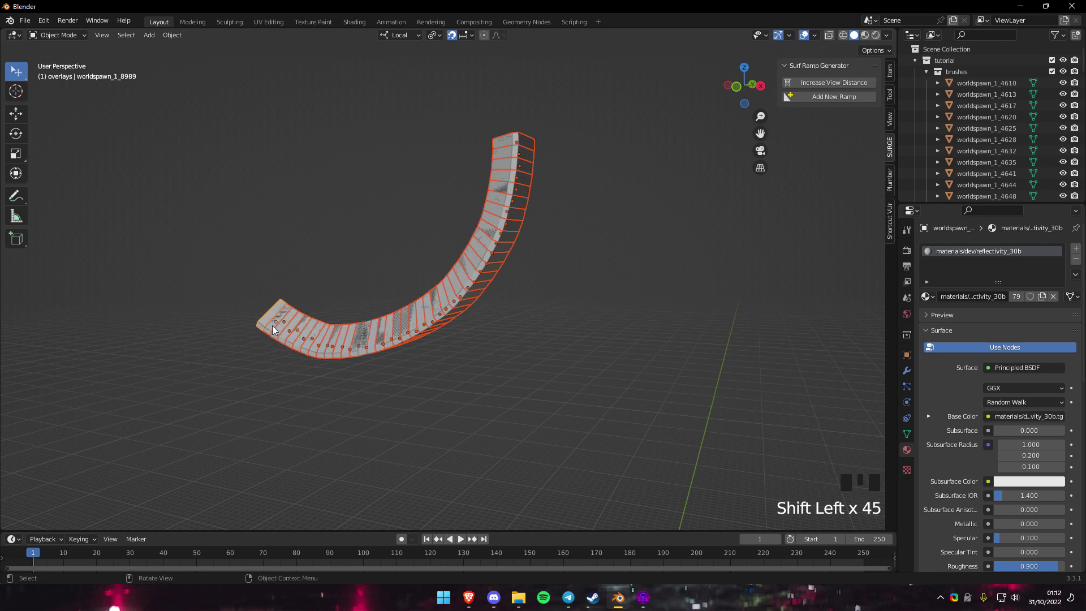
key("m")
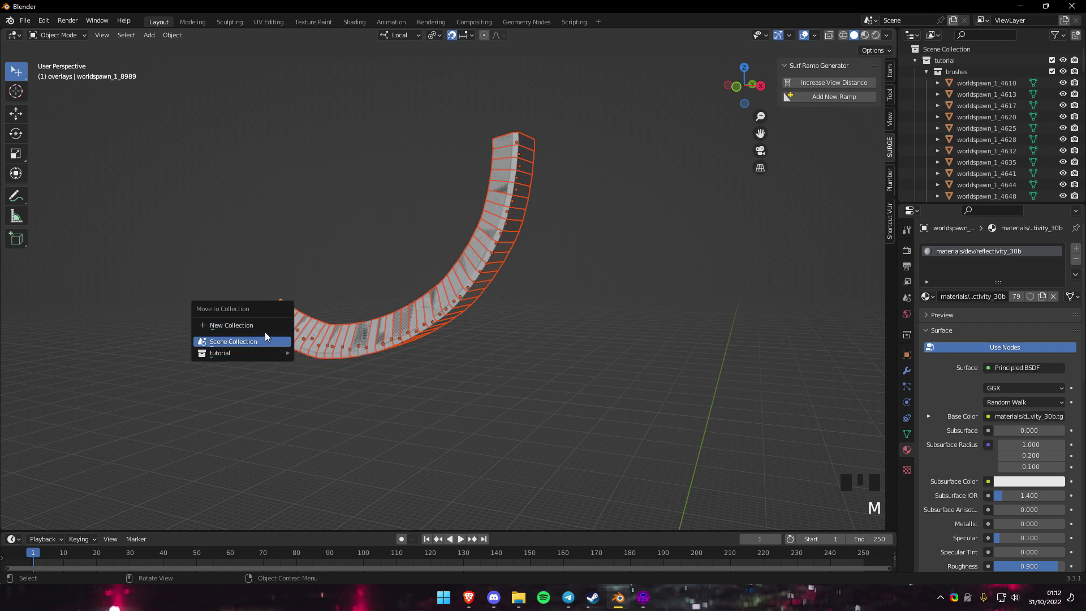
left_click(264, 340)
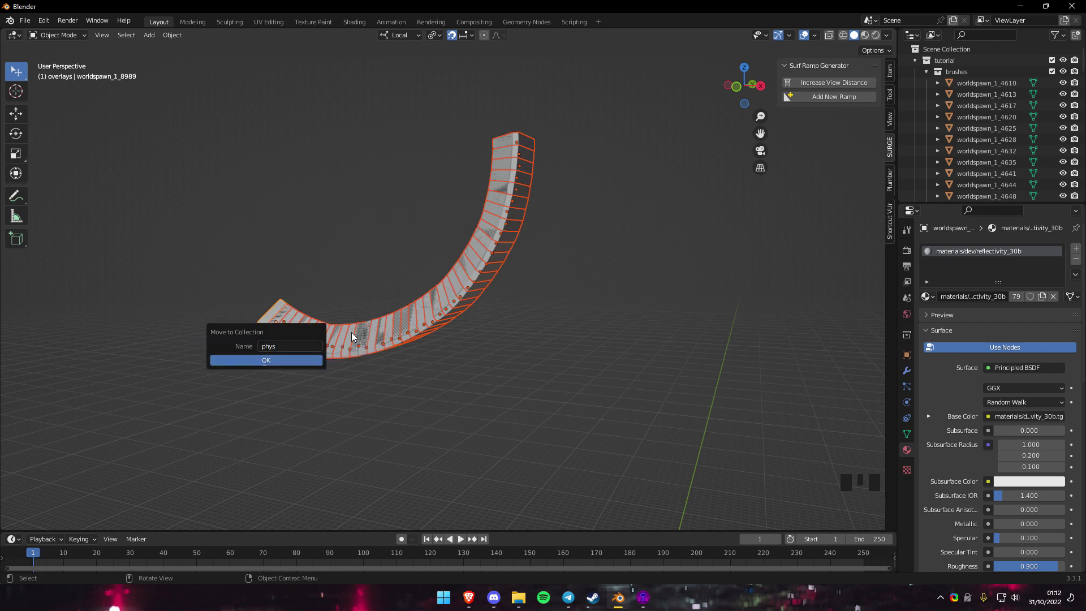
key("Return")
left_click(789, 166)
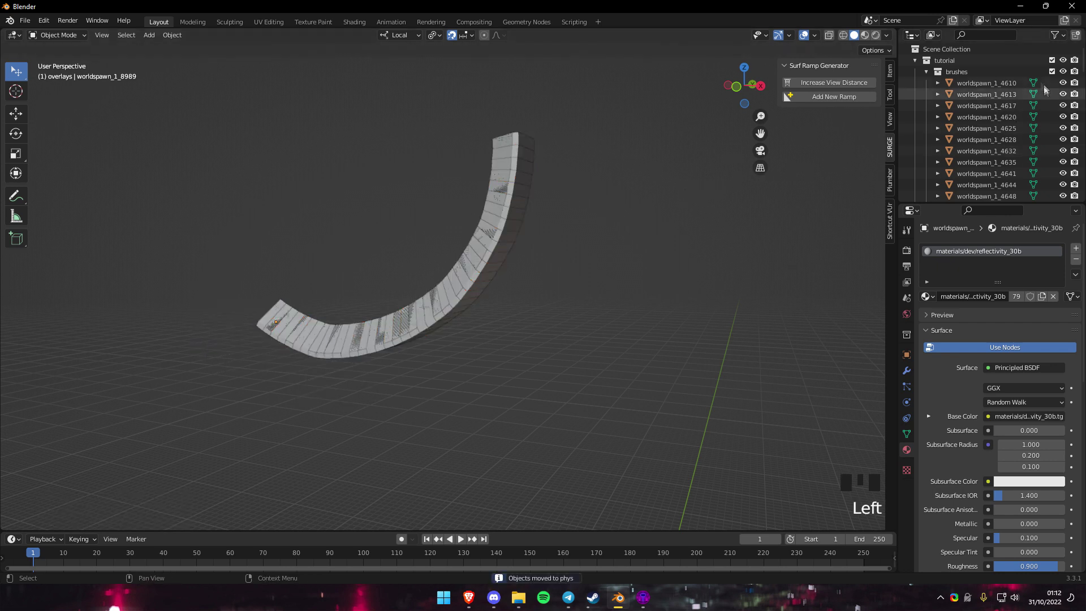
With the phys collection excluded from the view layer, move the leftover block protruding beneath the ramp's curve into phys.
scroll(996, 121, "down", 7)
scroll(996, 121, "up", 1)
scroll(996, 121, "up", 14)
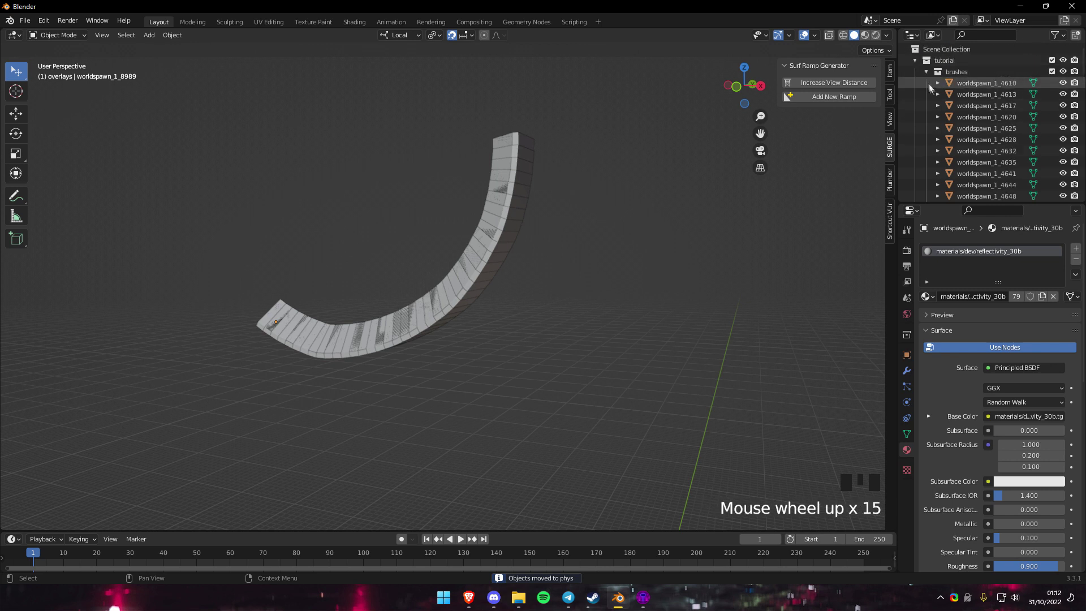
left_click(927, 72)
left_click(633, 260)
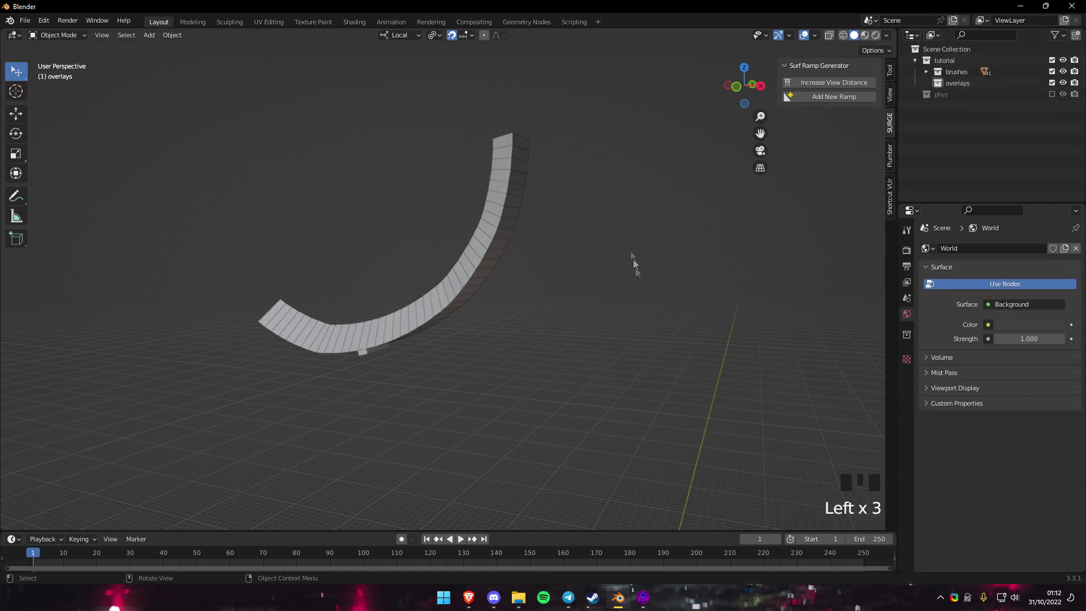
left_click(362, 348)
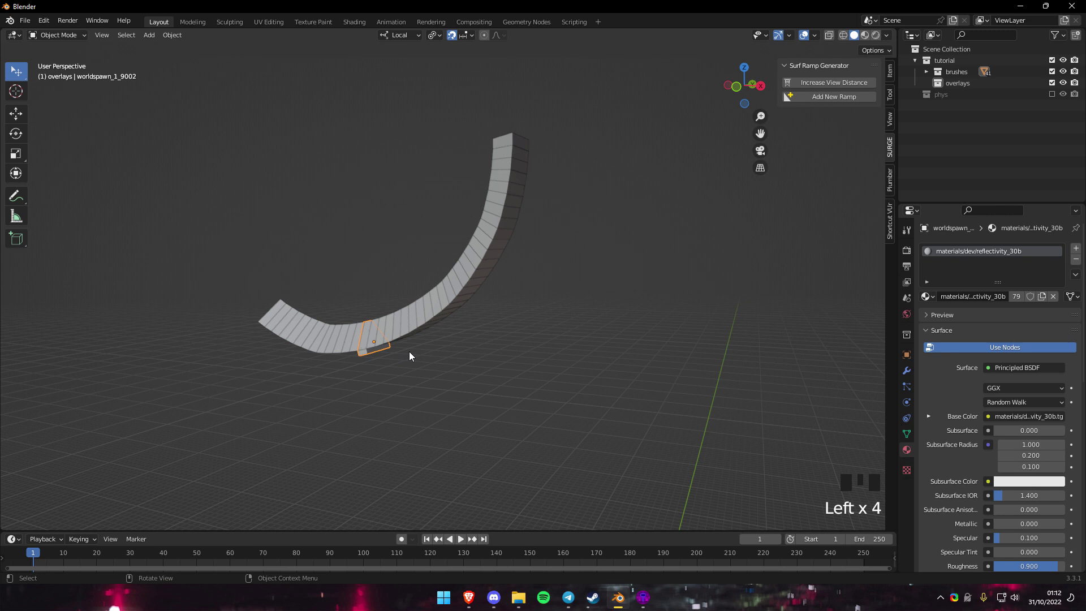
key("m")
left_click(420, 426)
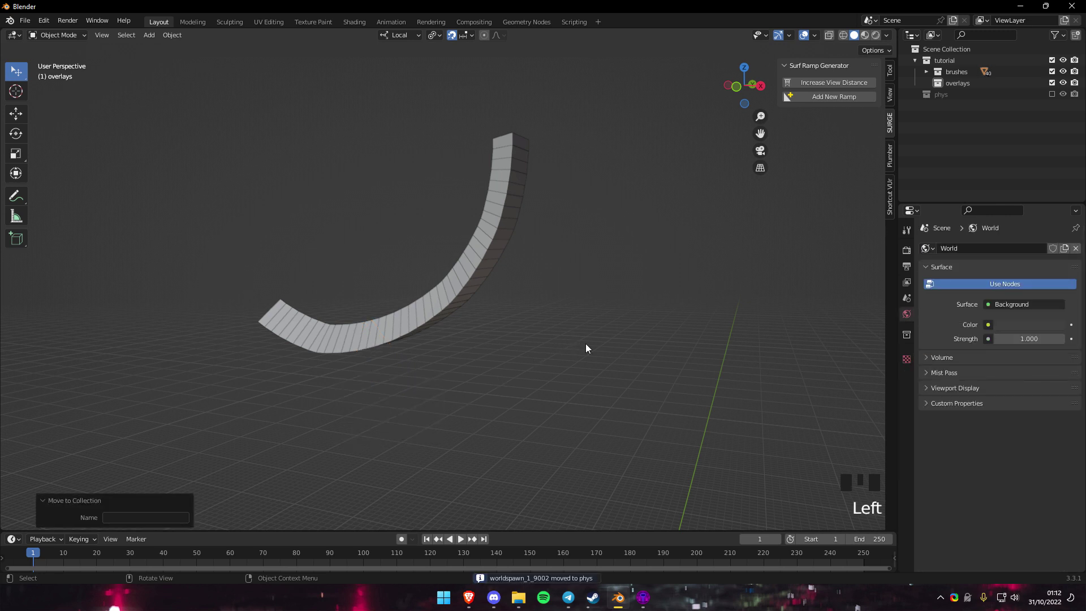
Select all the remaining ramp segments and move them from the brushes collection directly into the tutorial collection.
key("a")
left_click(644, 293)
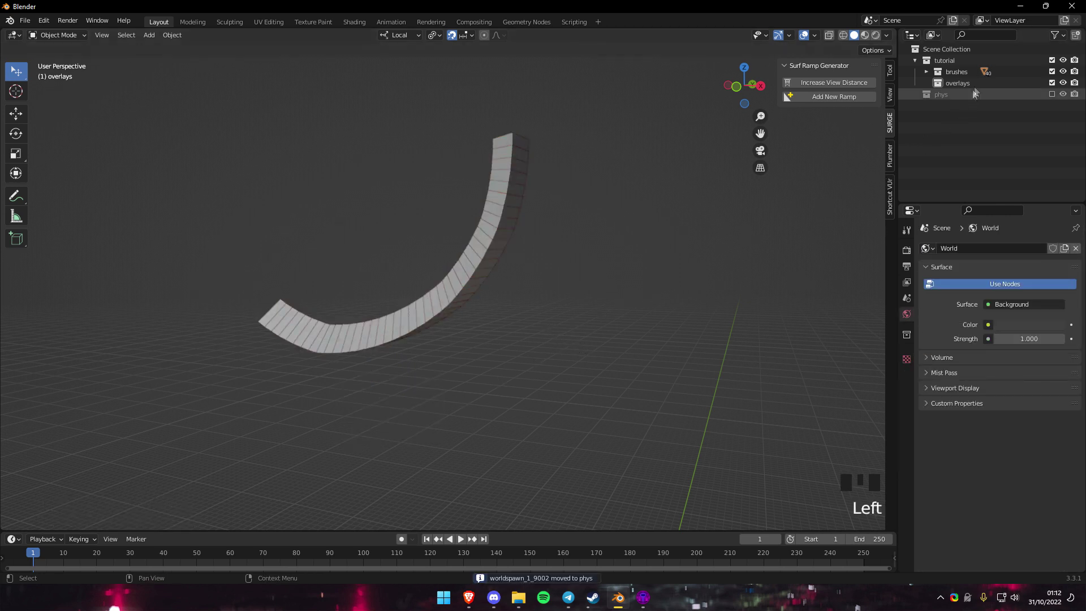
left_click(927, 71)
key("a")
mouse_move(971, 105)
left_mouse_down()
mouse_move(999, 70)
mouse_move(973, 59)
left_mouse_up()
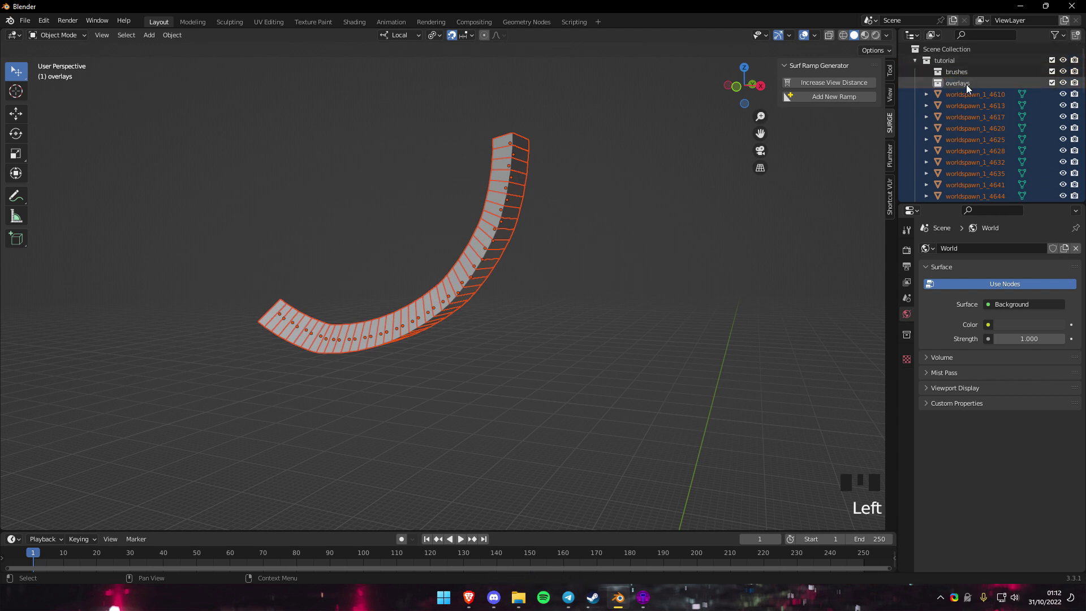
Delete the emptied brushes collection and the overlays collection, keeping the ramp segments in tutorial.
left_click(966, 84)
left_click(976, 72)
key("x")
left_click(1053, 71)
left_click(1053, 72)
left_click(1052, 60)
left_click(1001, 71)
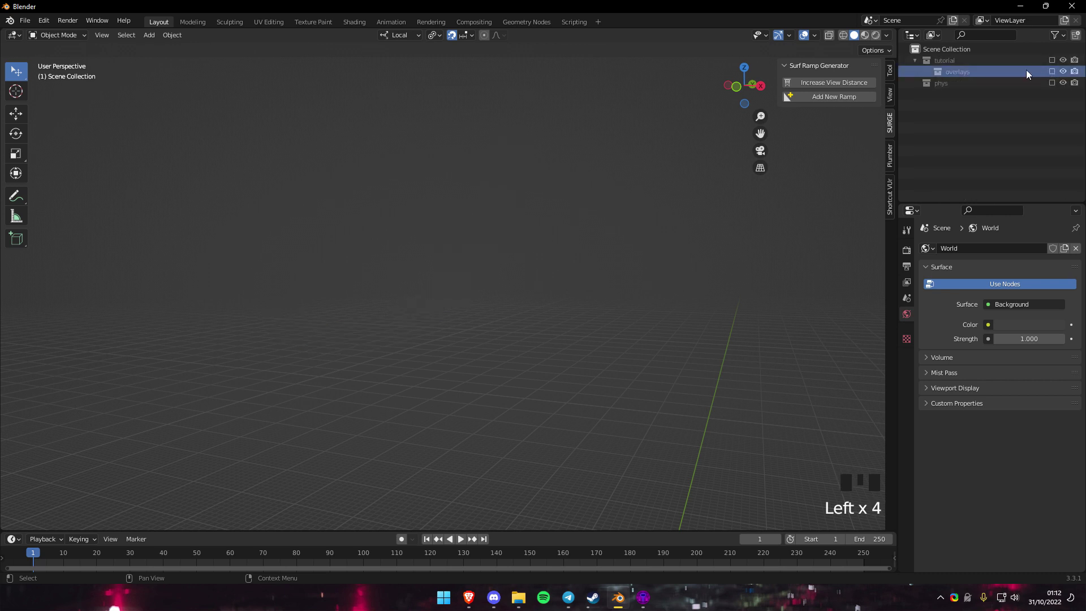
left_click(1052, 60)
left_click(1052, 59)
left_click(1022, 60)
left_click(1020, 70)
left_click(1054, 71)
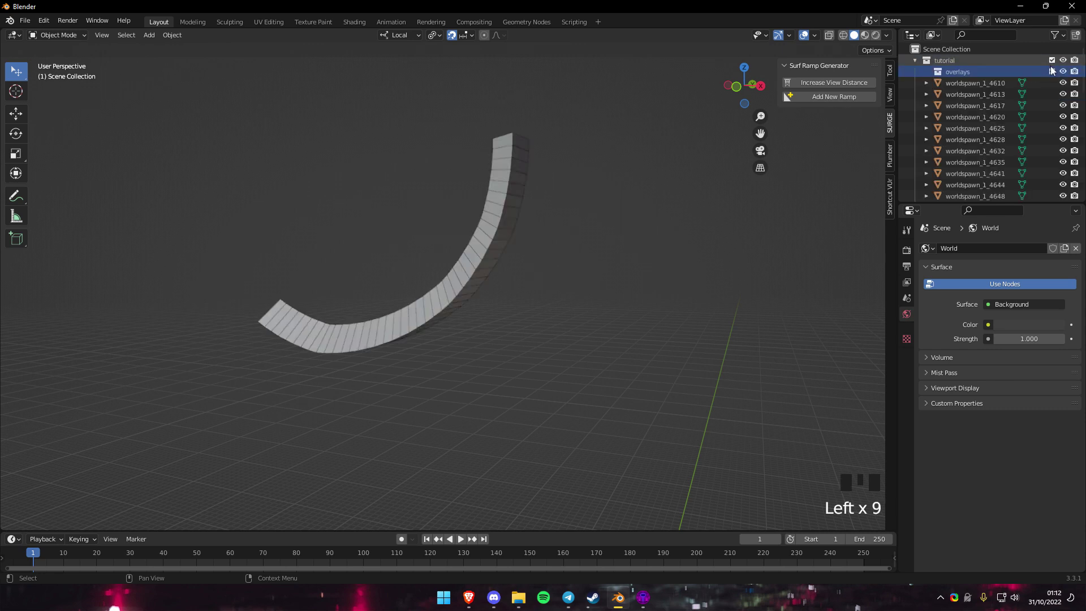
key("x")
Rename the tutorial collection as visual.
left_click(984, 62)
left_click(954, 60)
left_click(950, 60)
double_click(949, 61)
left_click(947, 60)
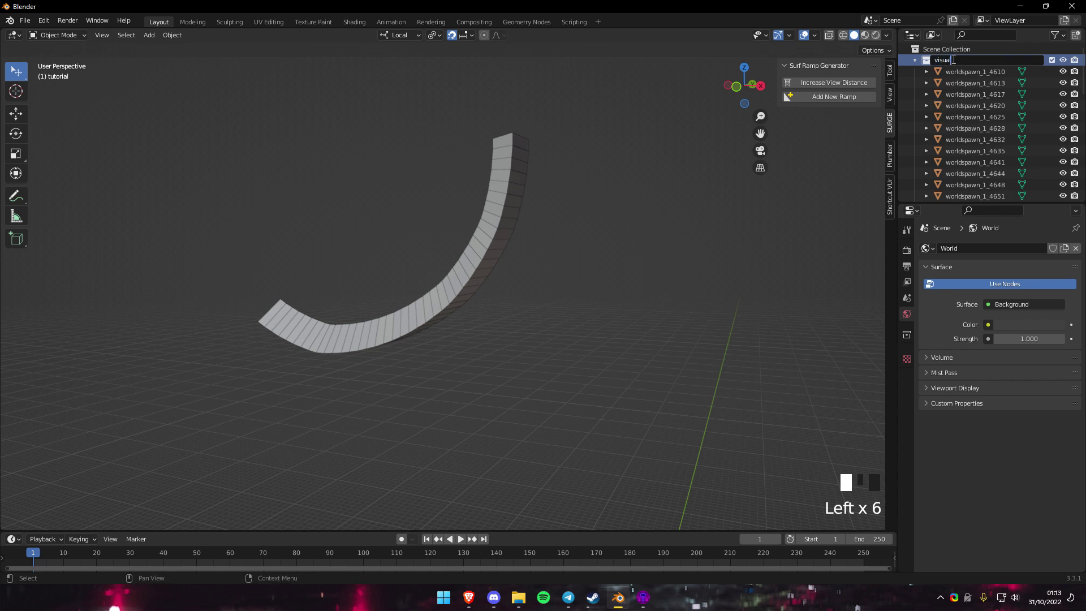
key("Return")
left_click(820, 82)
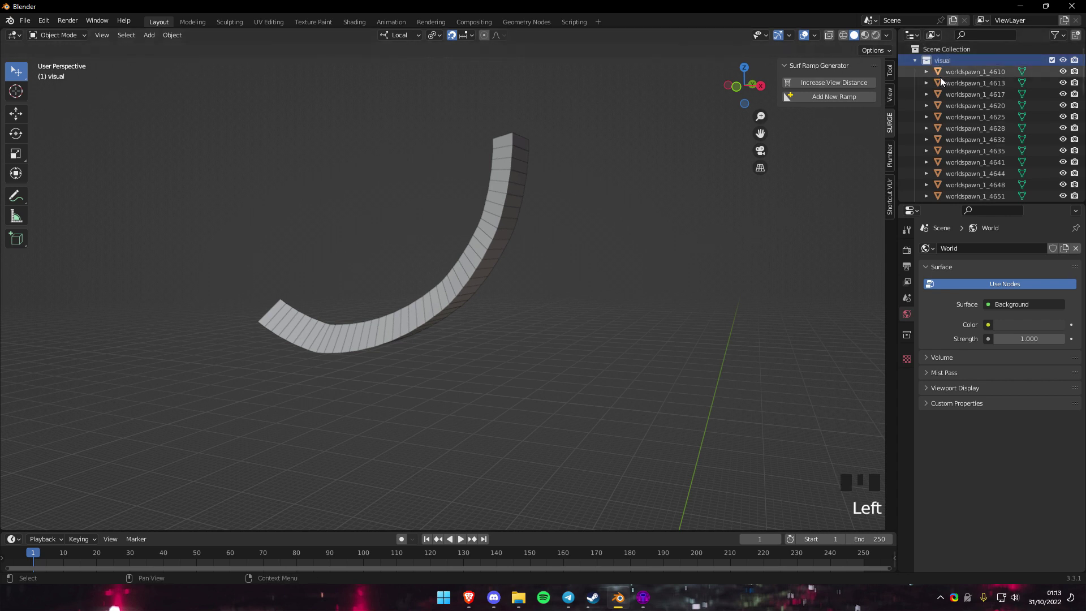
left_click(939, 71)
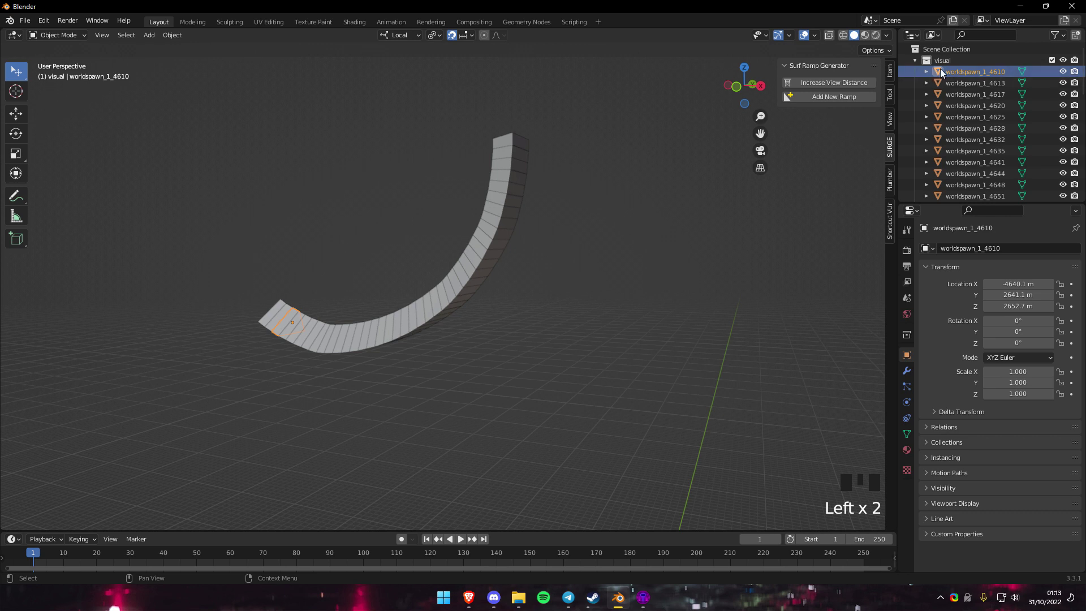
key("a")
key("s")
right_click(626, 193)
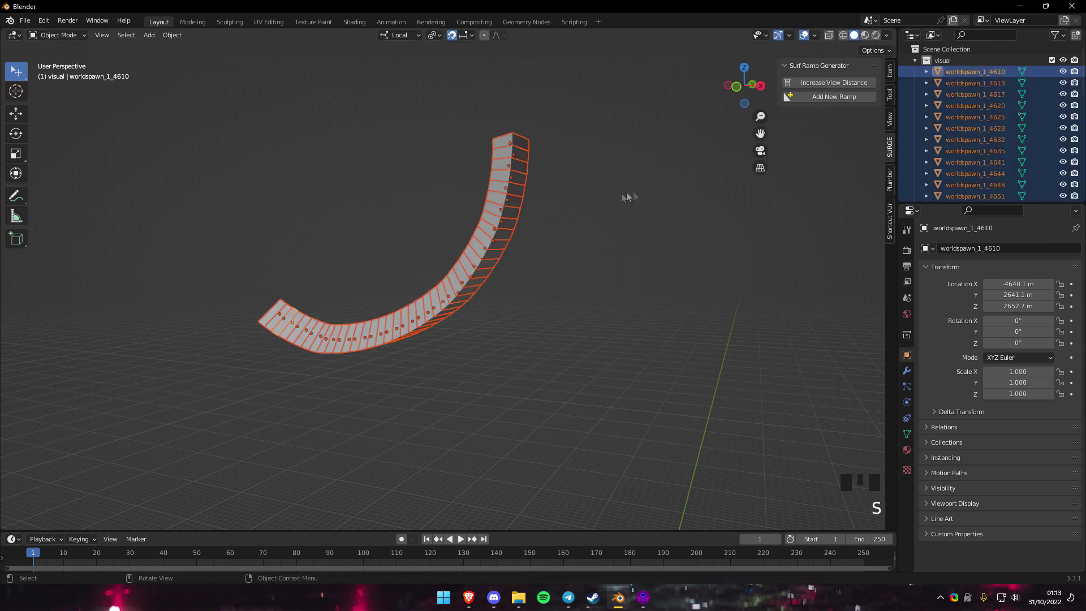
key("ctrl+z")
key("ctrl+z")
left_click(640, 221)
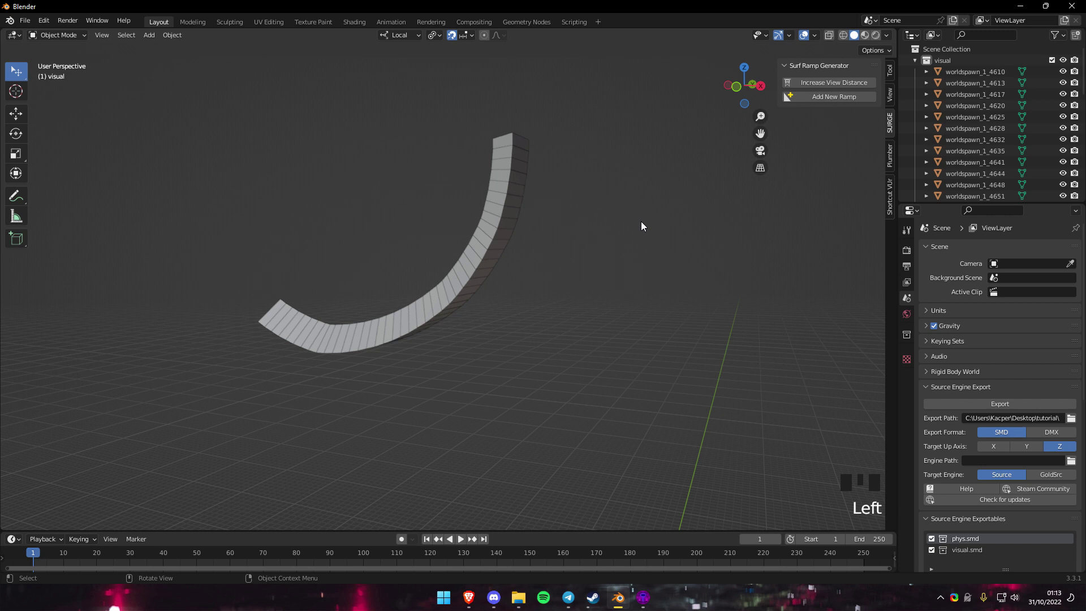
Join all segments of the visual collection into one mesh, with worldspawn_1_4610 as the active object.
key("a")
left_click(937, 73)
key("a")
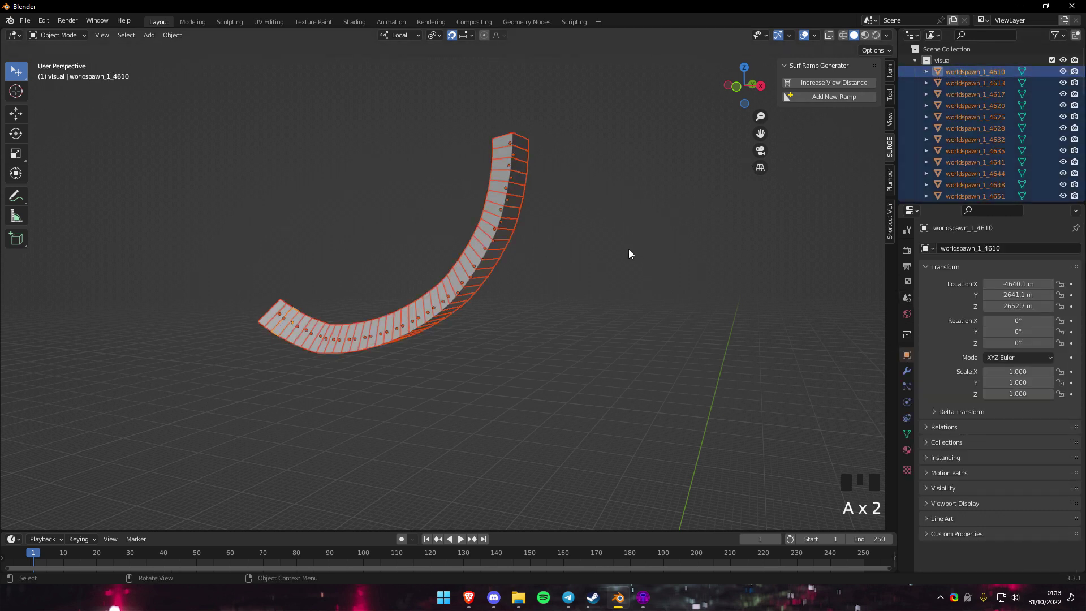
key("ctrl+j")
Exclude the visual collection from the view layer and include the phys collection instead.
left_click(1040, 83)
left_click(1052, 60)
left_click(1053, 71)
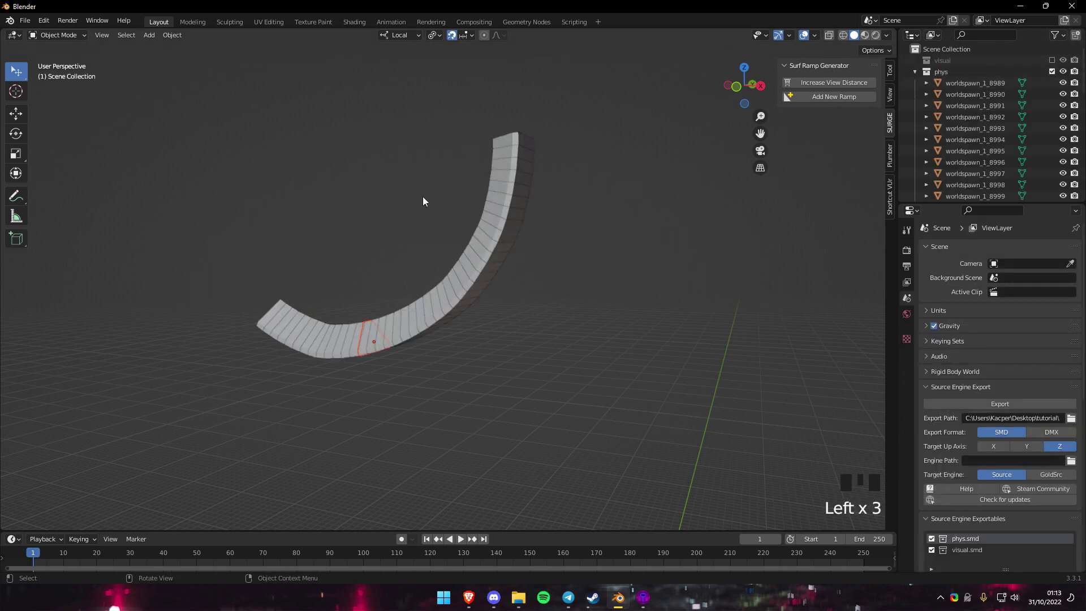
key("a")
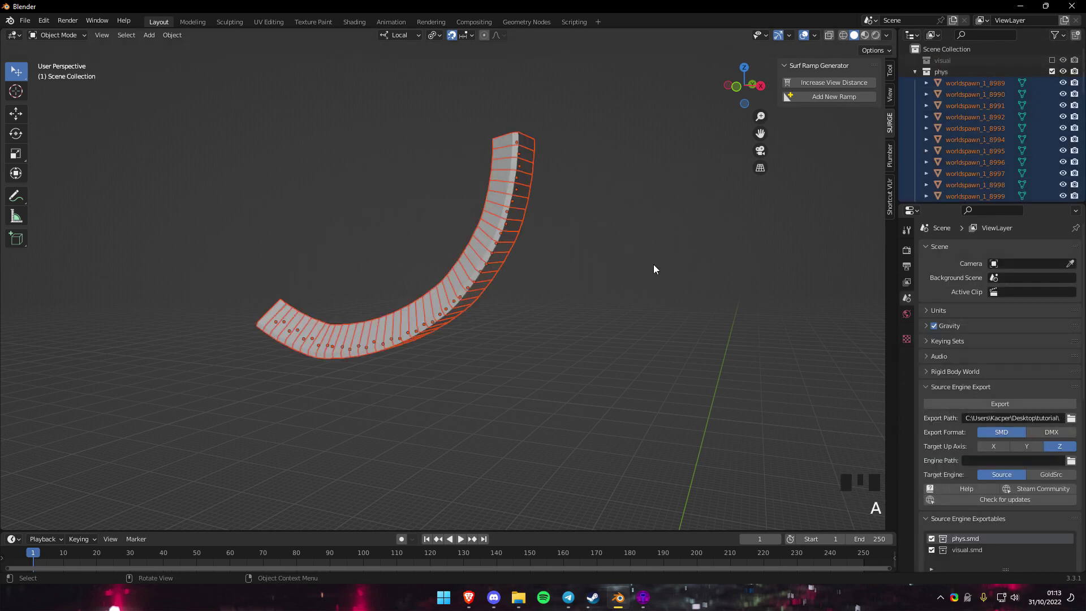
left_click(368, 345)
left_click(378, 355)
left_click(372, 340)
left_click(652, 311)
key("ctrl+z")
key("ctrl+z")
key("ctrl+z")
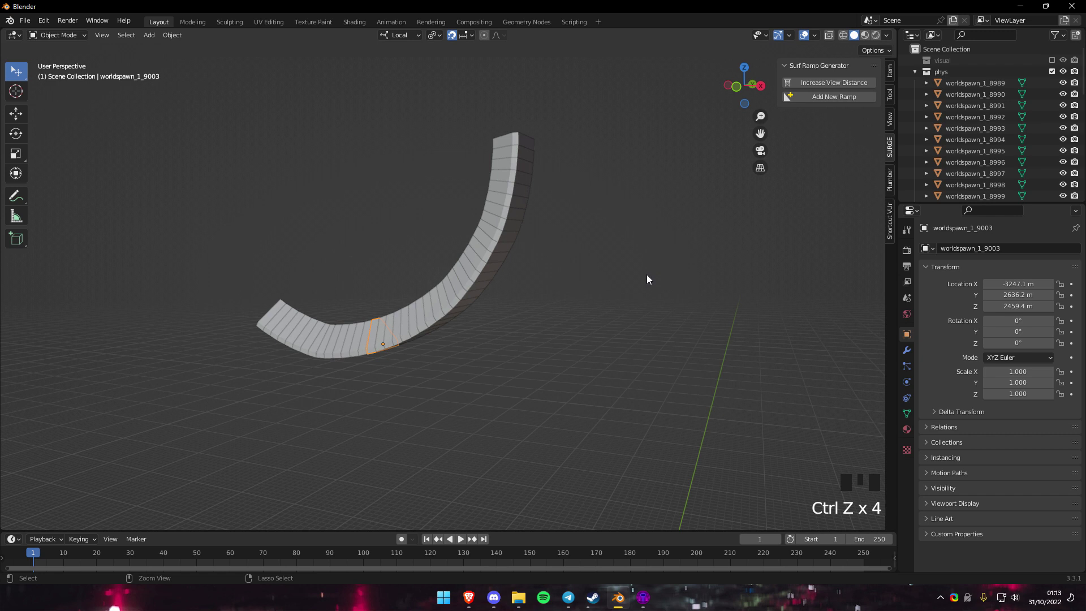
Join all segments of the phys collection into one mesh, with worldspawn_1_8989 as the active object.
left_click(642, 271)
key("a")
left_click(941, 85)
key("a")
key("a")
key("ctrl+j")
left_click(577, 246)
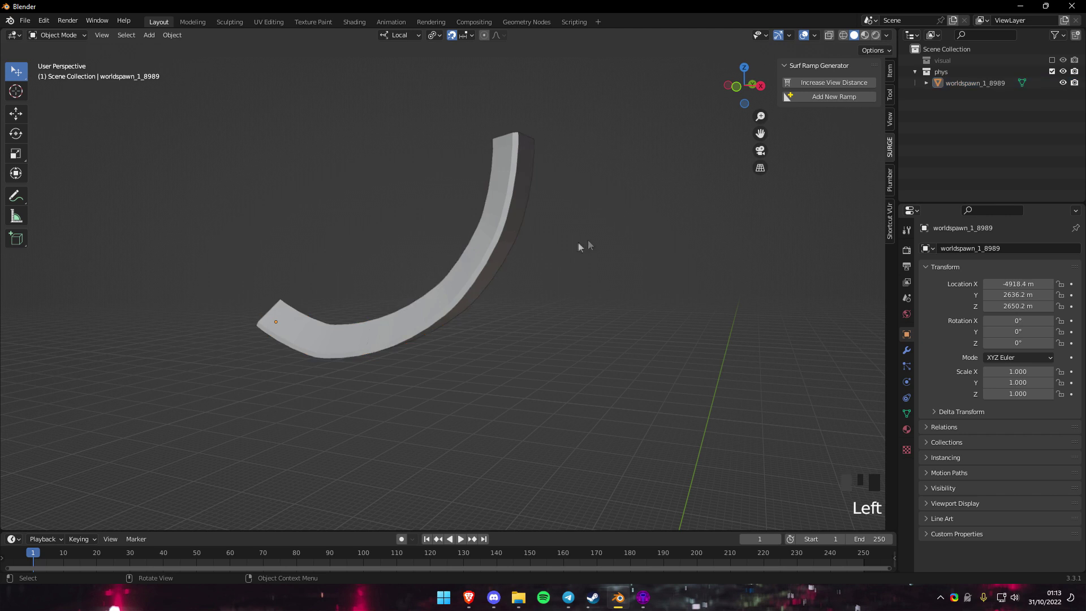
Show only the visual collection, select its joined ramp, and bring the ramp's triangular end into view.
left_click(1052, 60)
left_click(1052, 61)
double_click(457, 256)
middle_click_drag(456, 255, 430, 287)
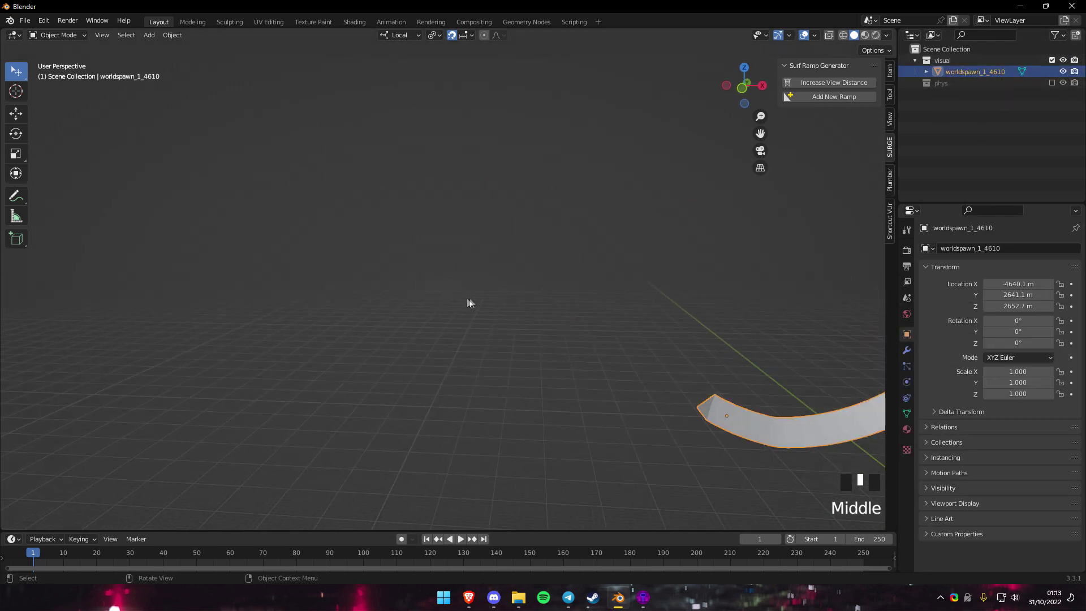
key("shift+grave")
left_click(562, 357)
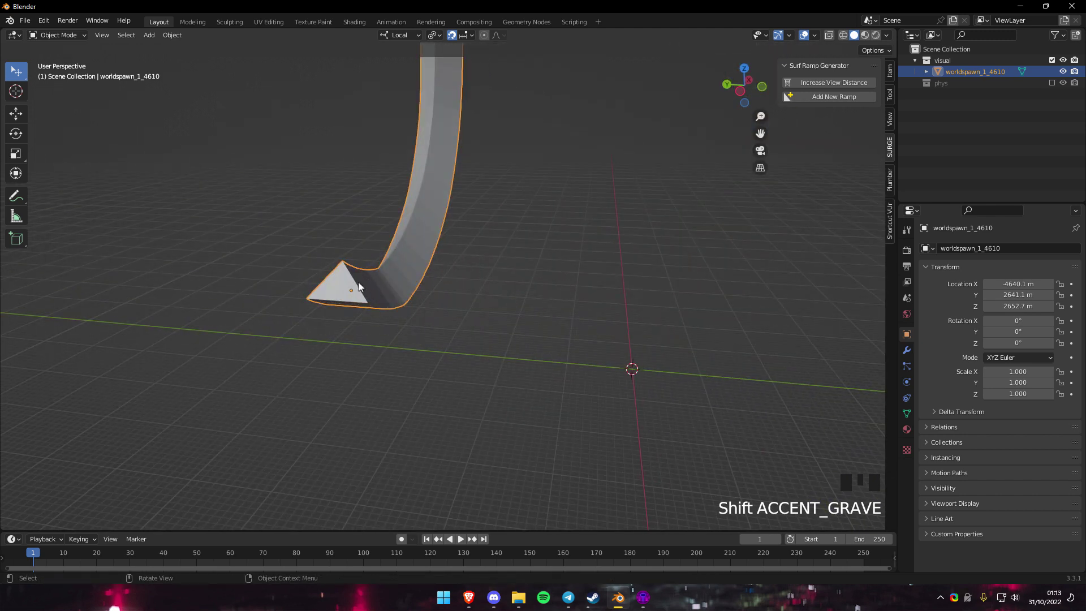
Snap the 3D cursor to the triangular end face of the visual ramp and return to Object Mode.
key("Tab")
left_click(537, 339)
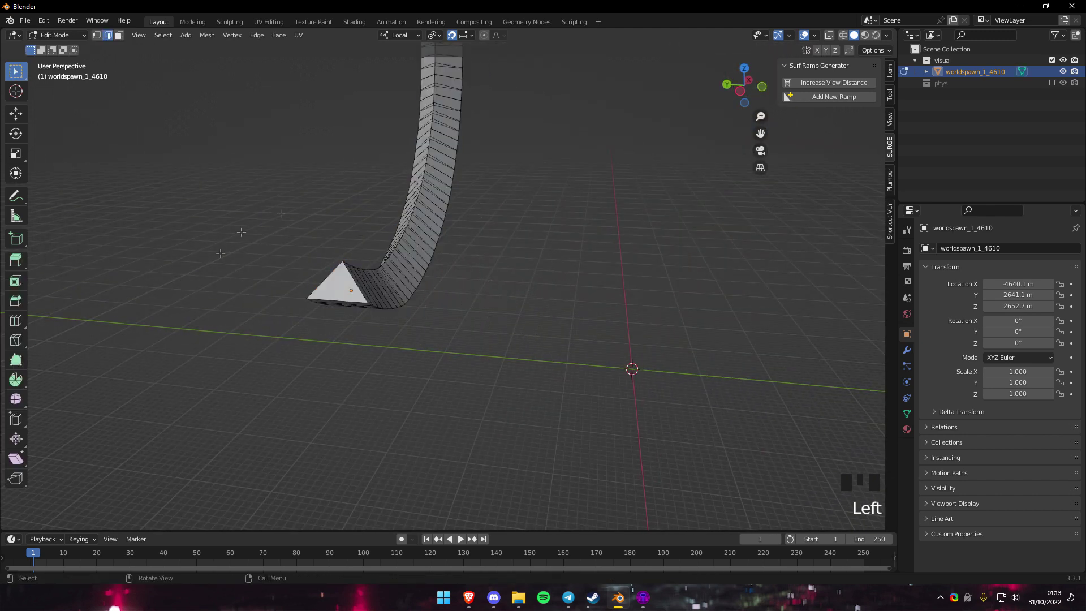
key("3")
left_click(343, 284)
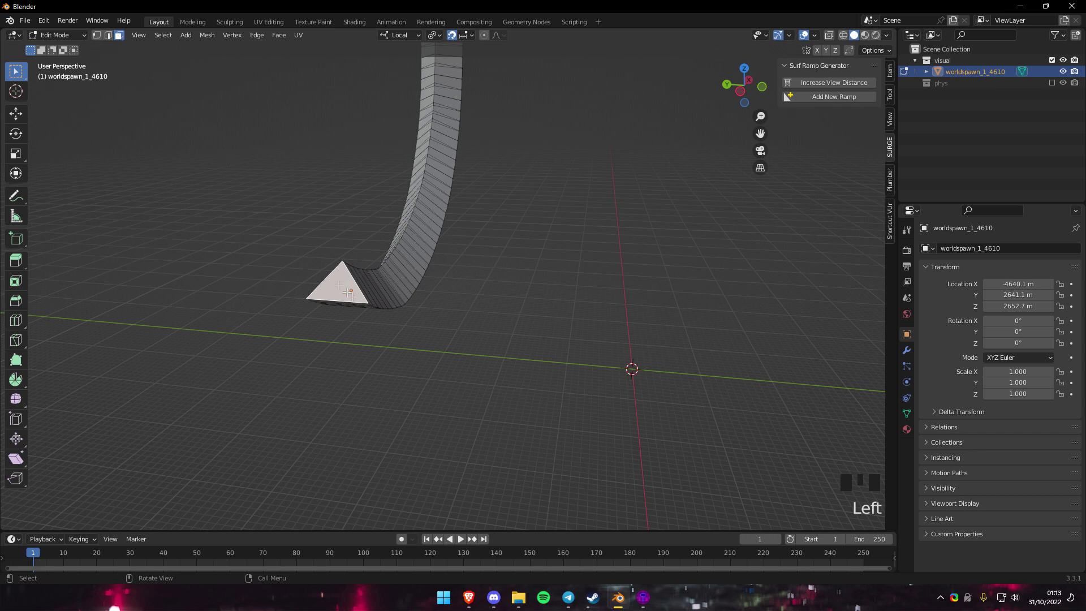
left_click(164, 35)
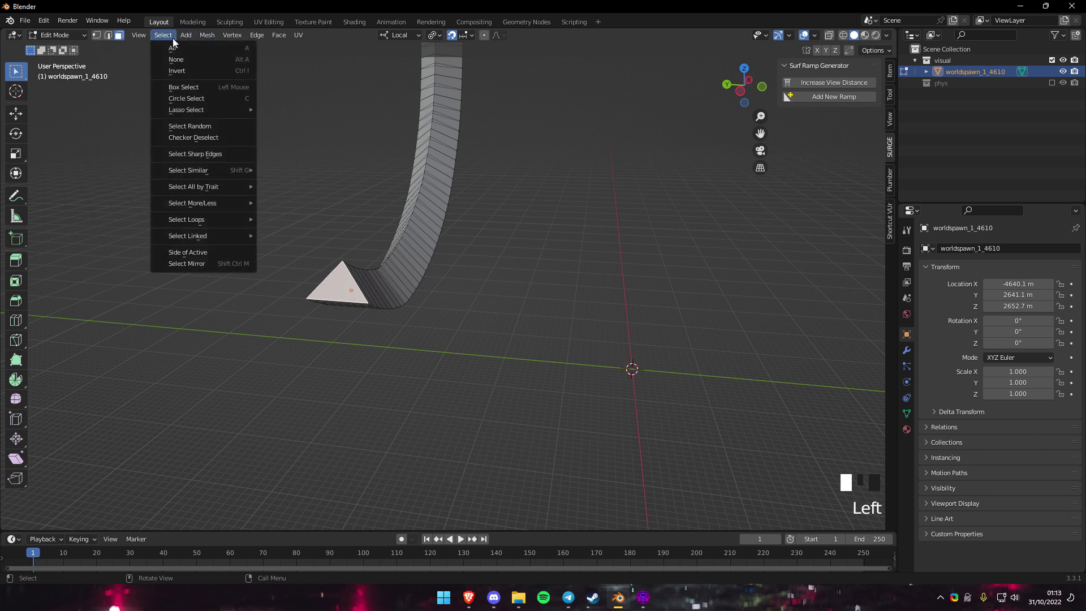
left_click(217, 36)
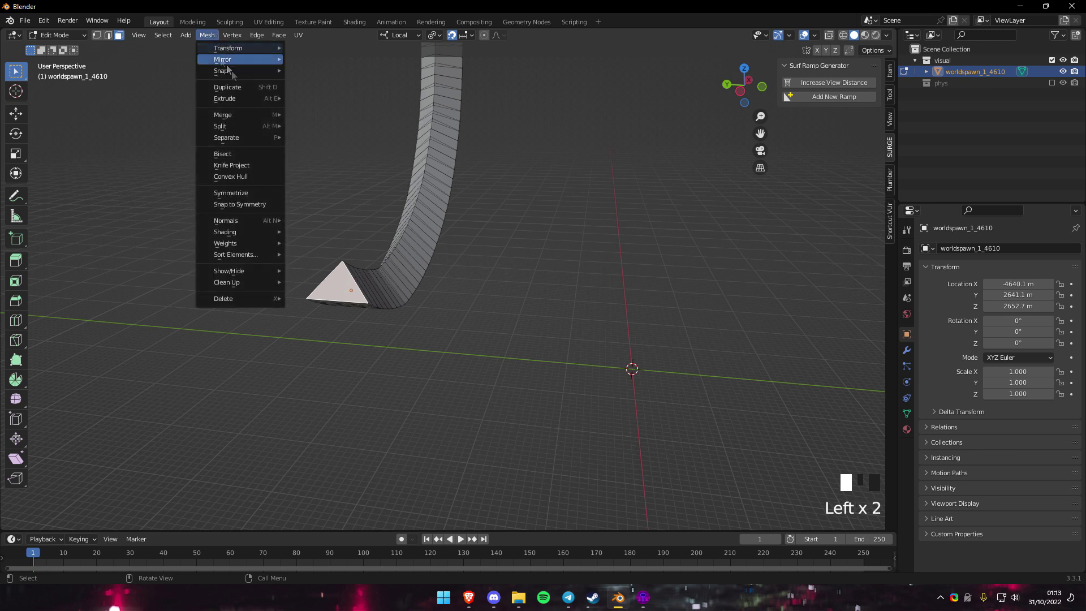
mouse_move(237, 71)
left_click(365, 122)
key("Tab")
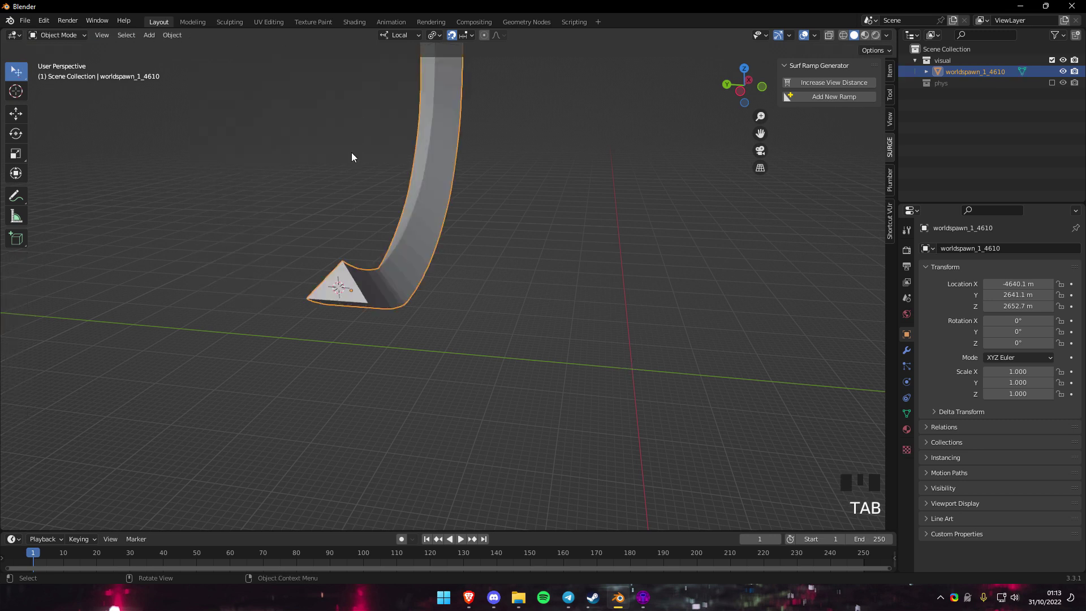
Set the visual ramp's origin to the 3D cursor.
left_click(167, 36)
mouse_move(202, 59)
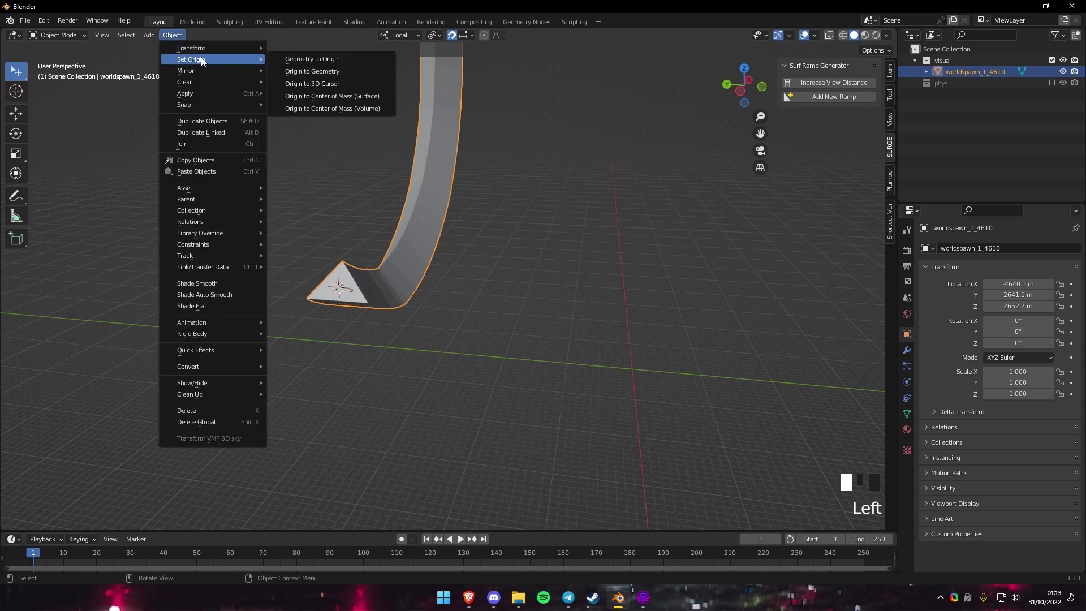
left_click(312, 84)
left_click(586, 195)
Include the phys collection in the view layer again and set the phys ramp's origin to the 3D cursor.
left_click(1053, 82)
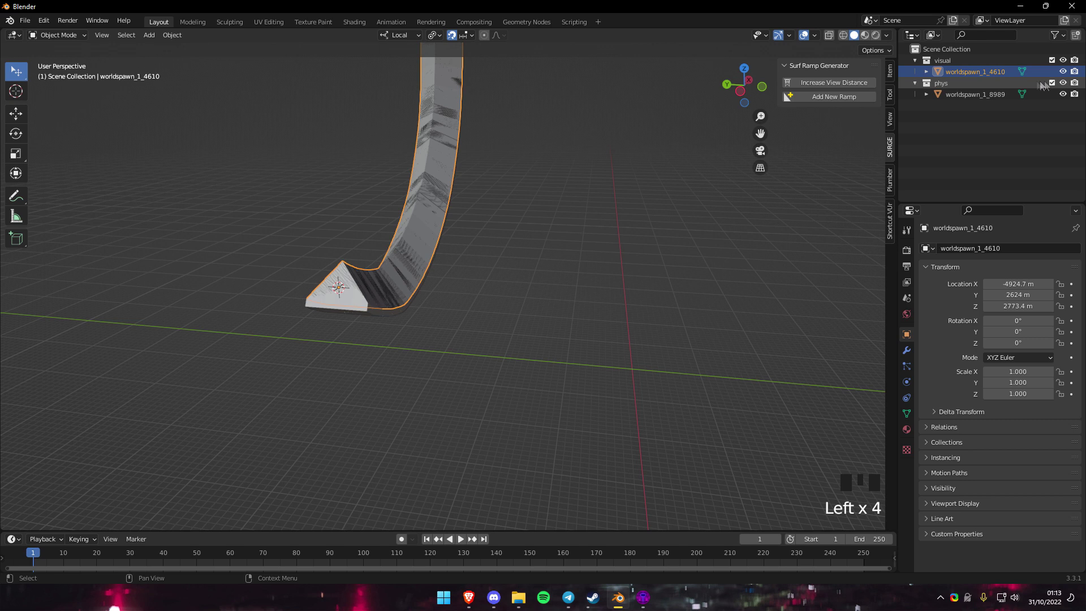
left_click(982, 96)
left_click(173, 35)
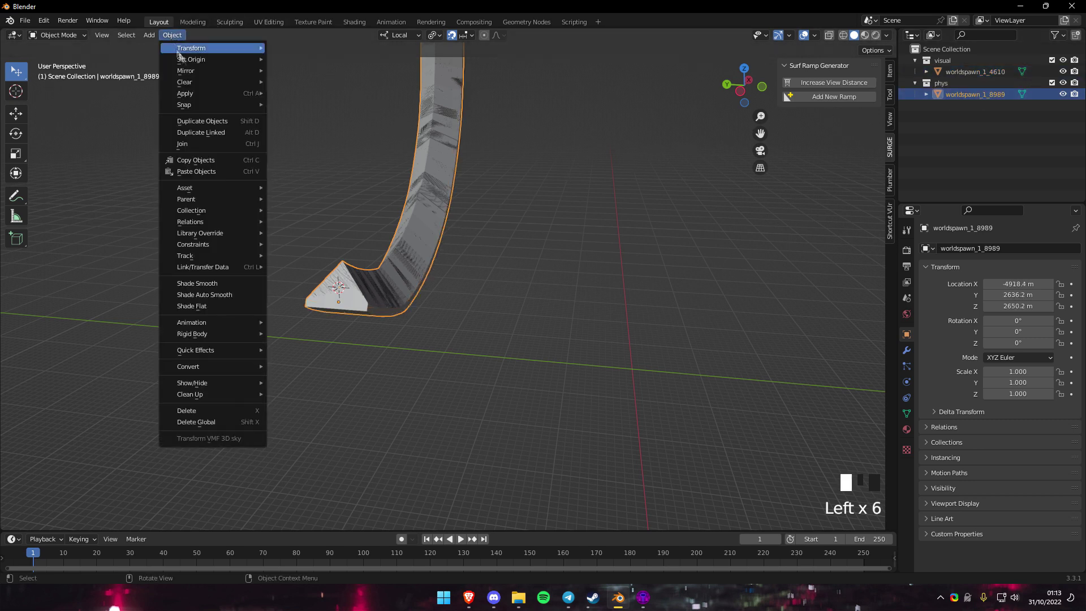
mouse_move(198, 60)
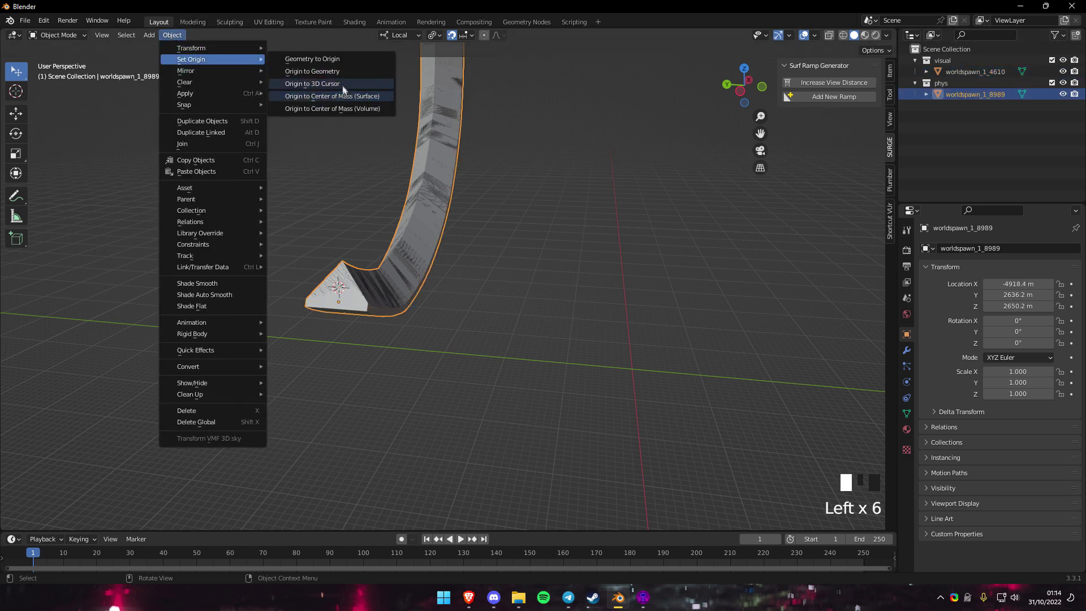
left_click(315, 84)
left_click(405, 270)
Clear the location of both the phys ramp and the visual ramp, placing them at the world origin.
key("alt+g")
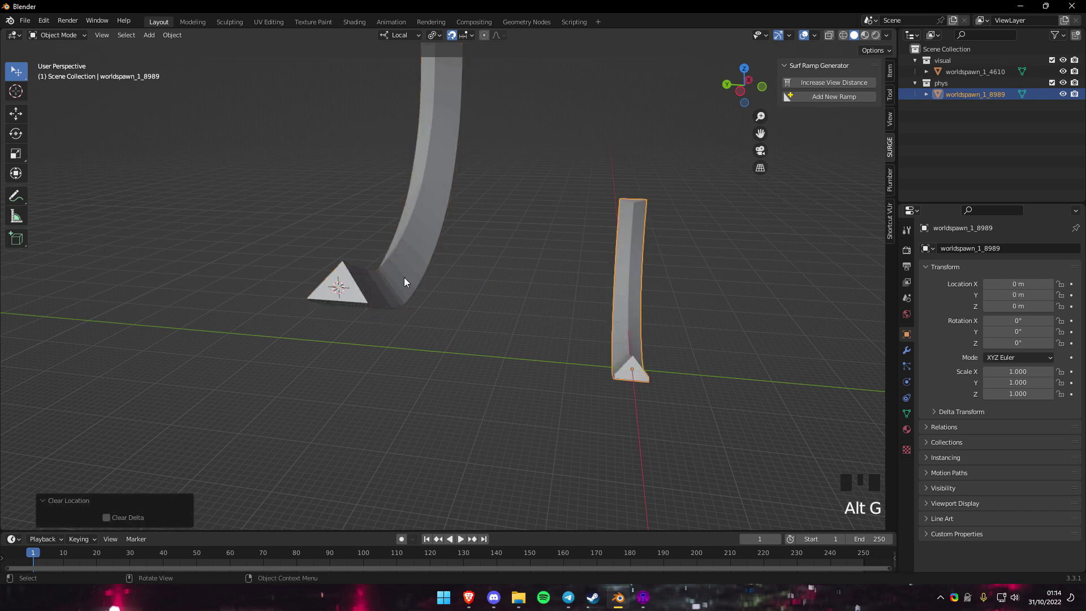
left_click(623, 316)
key("shift+grave")
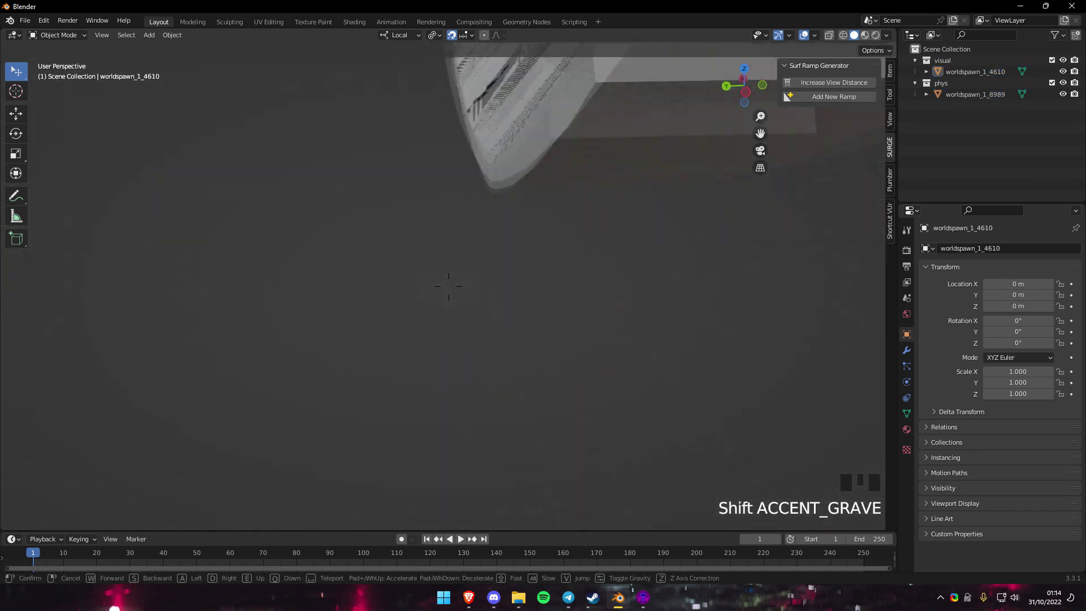
key("s")
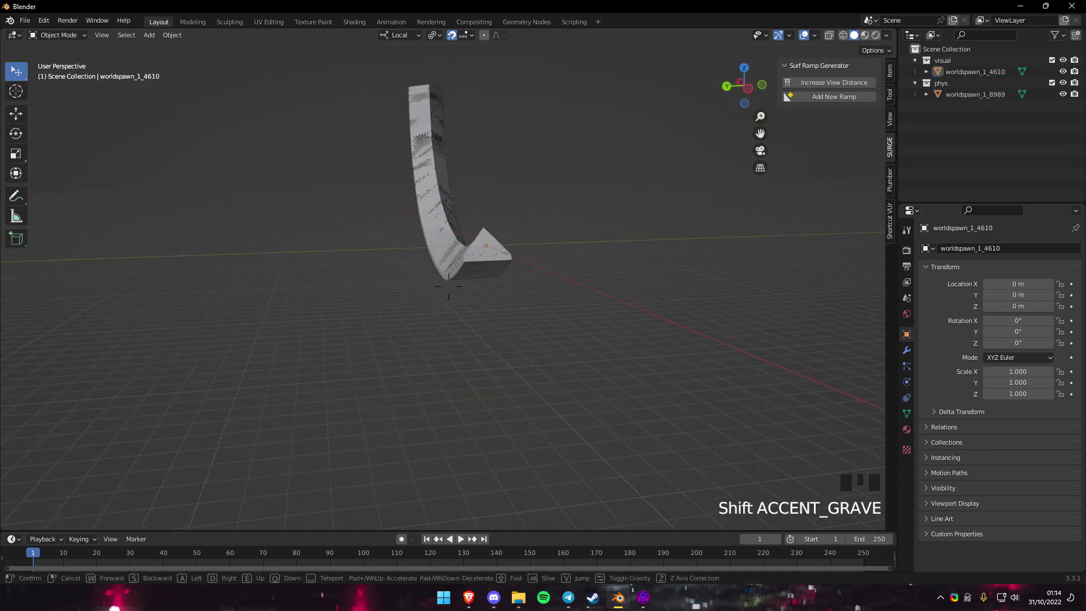
key("w")
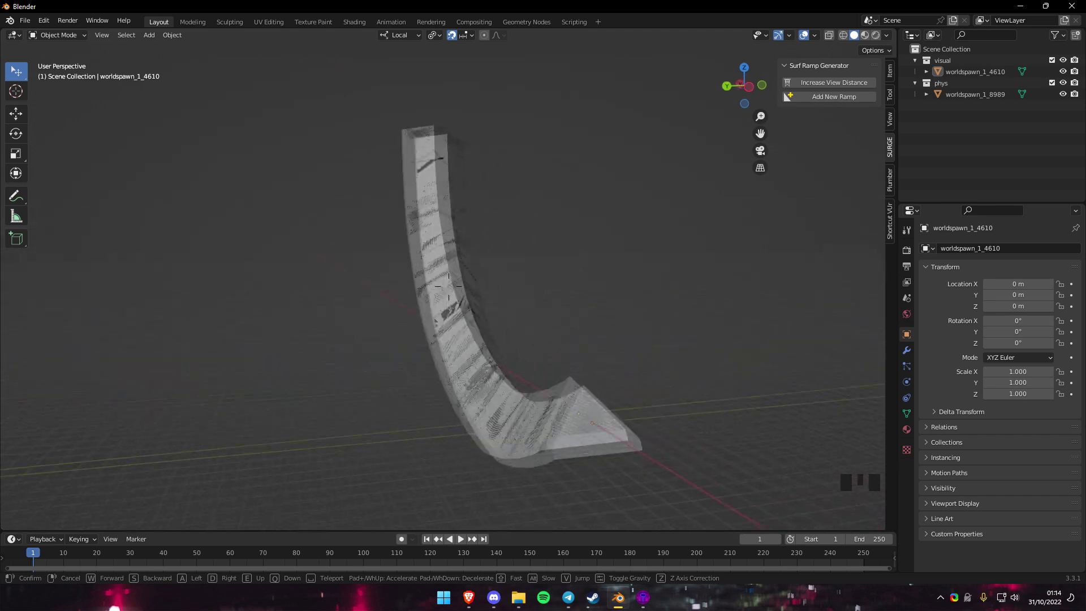
key("s")
left_click(449, 286)
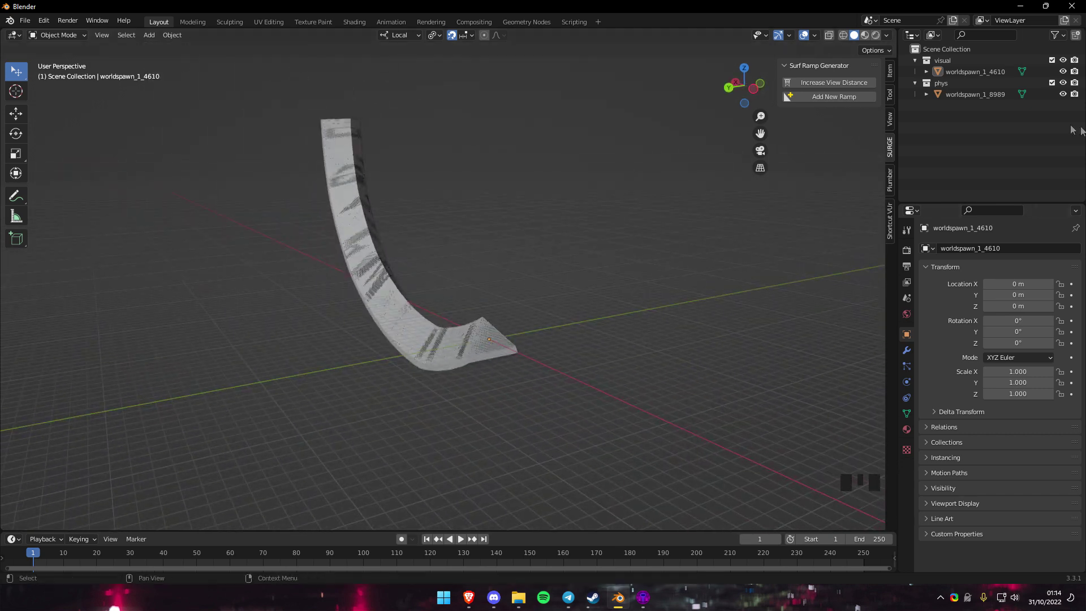
Exclude the phys collection from the view layer and open the visual ramp in Edit Mode with wireframe shading.
left_click(1052, 83)
left_click(985, 72)
key("Tab")
left_click(615, 161)
key("z")
left_click(438, 160)
key("shift+grave")
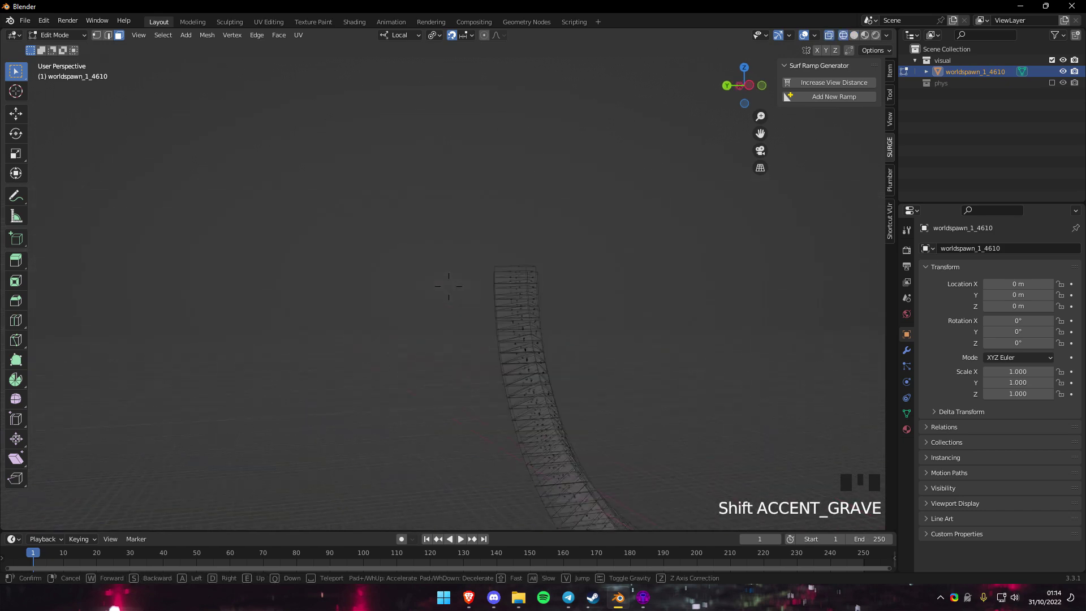
key("w")
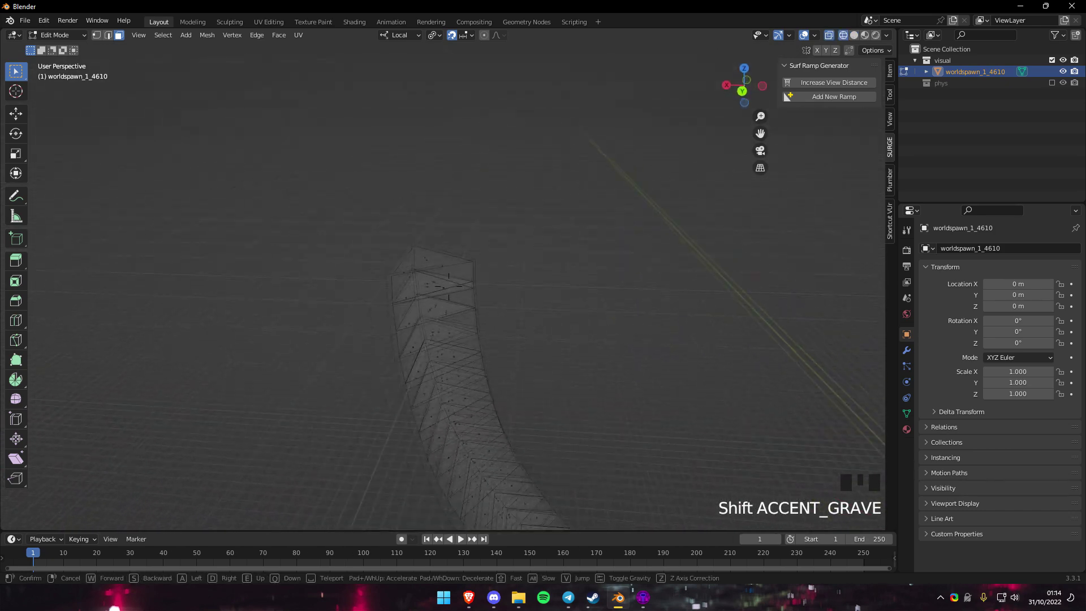
key("s")
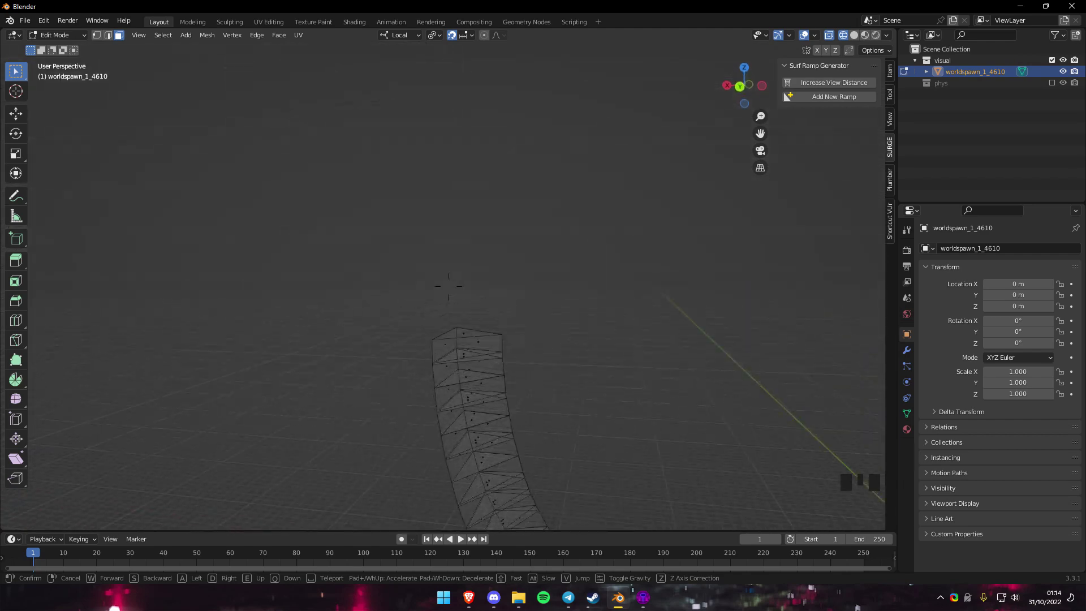
left_click(416, 148)
Examine the overlapping internal faces and their vertices at the joint between the visual ramp's top two segments.
left_click(376, 206, "shift")
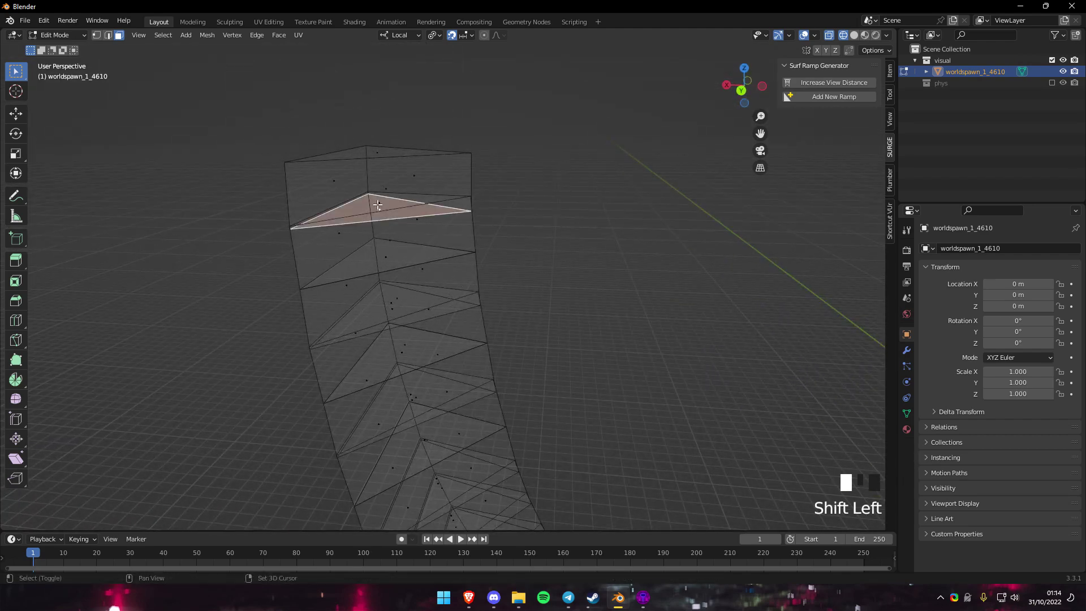
left_click(378, 205, "shift")
key("ctrl+e")
left_click(378, 205)
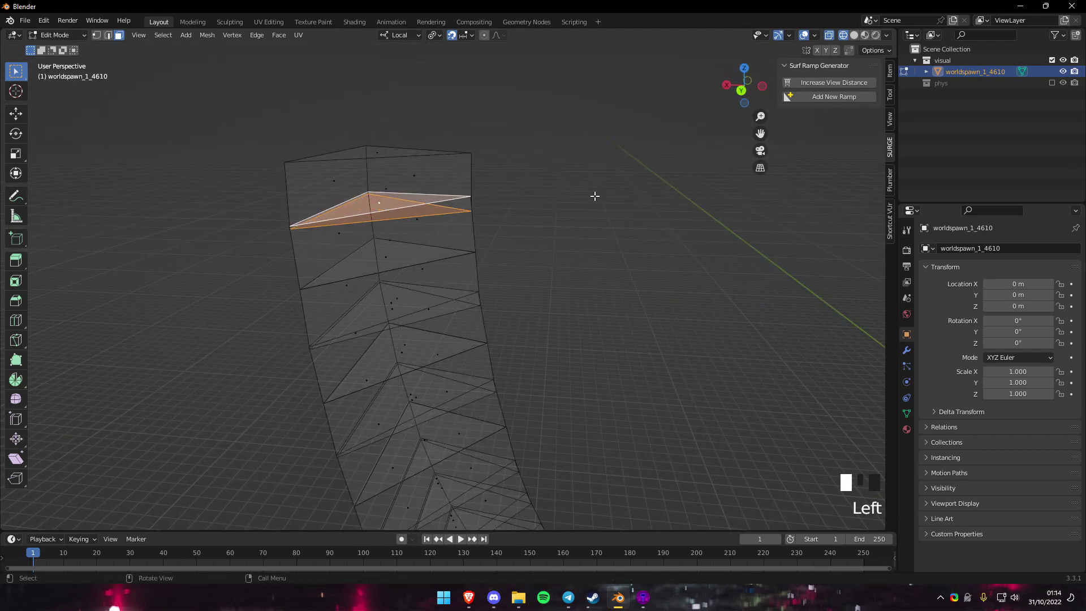
left_click(379, 211)
key("z")
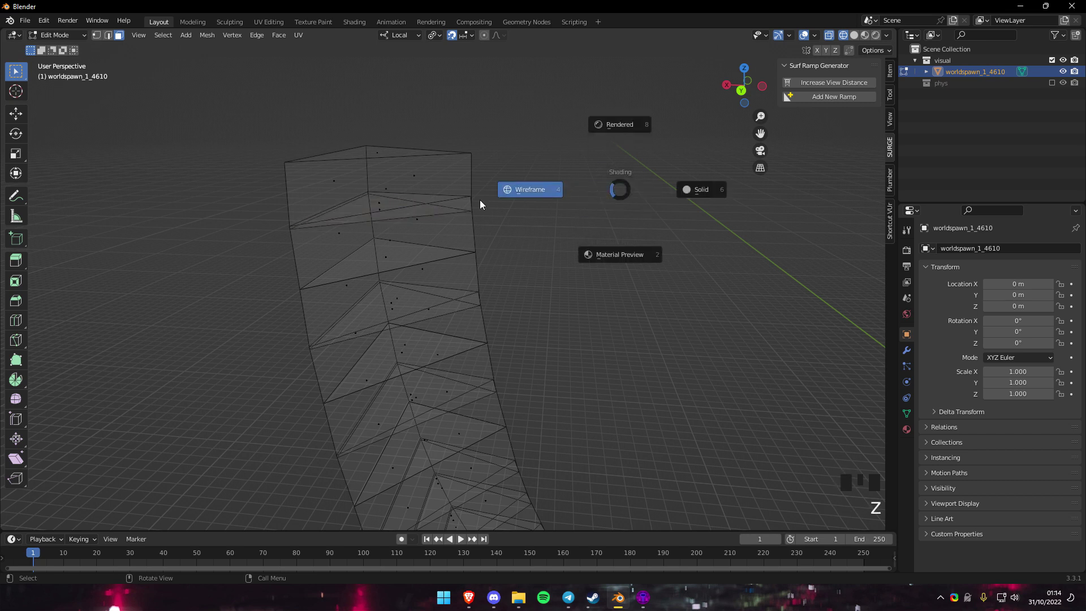
left_click(499, 195)
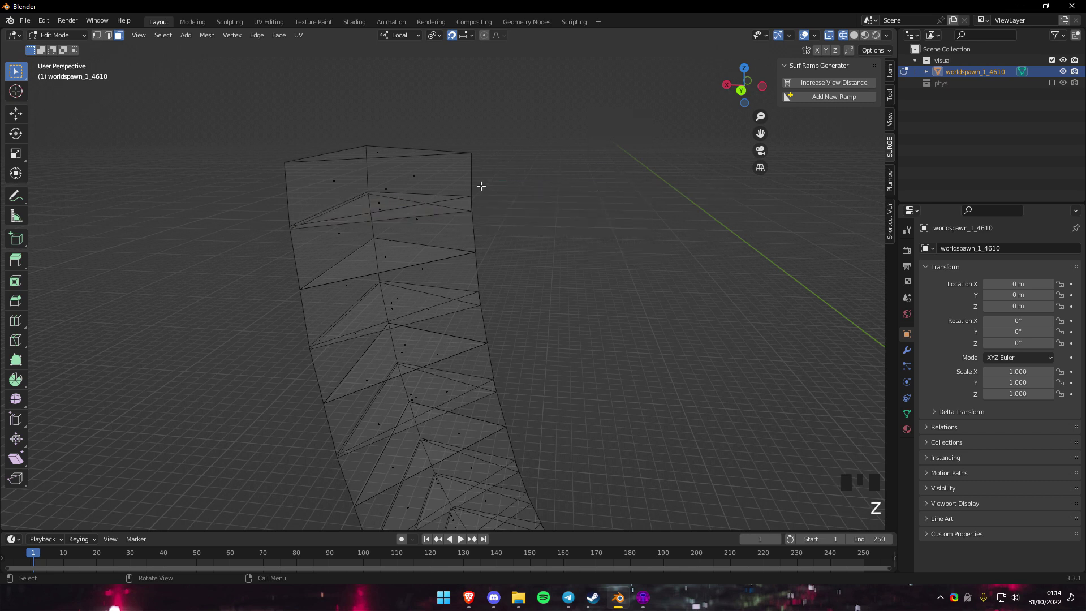
key("Tab")
key("Tab")
left_click(394, 209)
key("1")
left_click(554, 203)
left_click(484, 198)
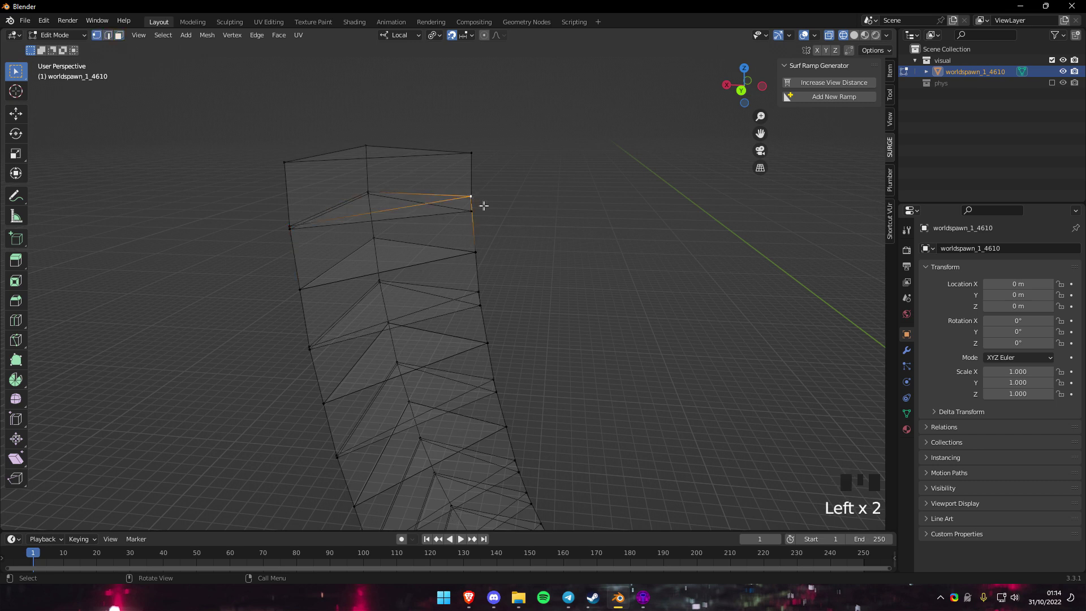
key("3")
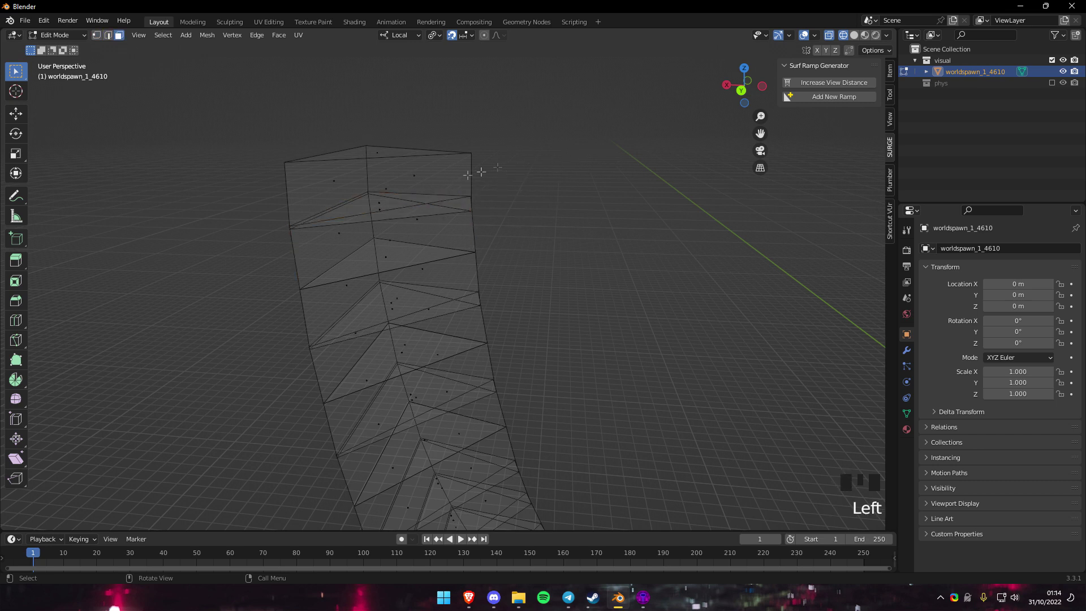
Merge the two internal triangular faces at the ramp's uppermost joint using Bridge Edge Loops with Merge enabled.
left_click(373, 213)
left_click(375, 213, "shift")
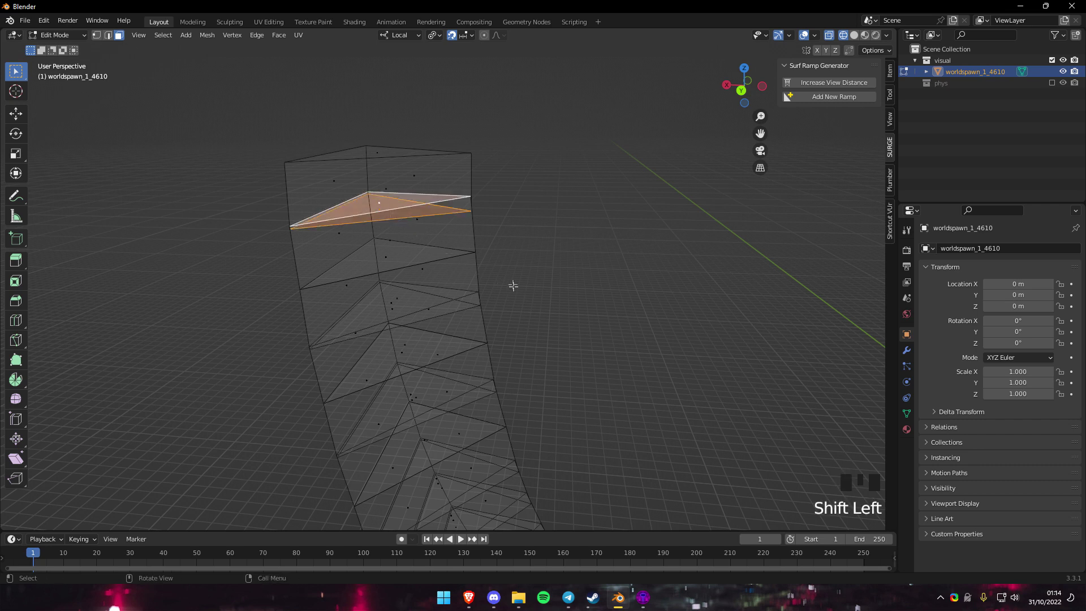
key("ctrl+e")
left_click(406, 214)
left_click(107, 431)
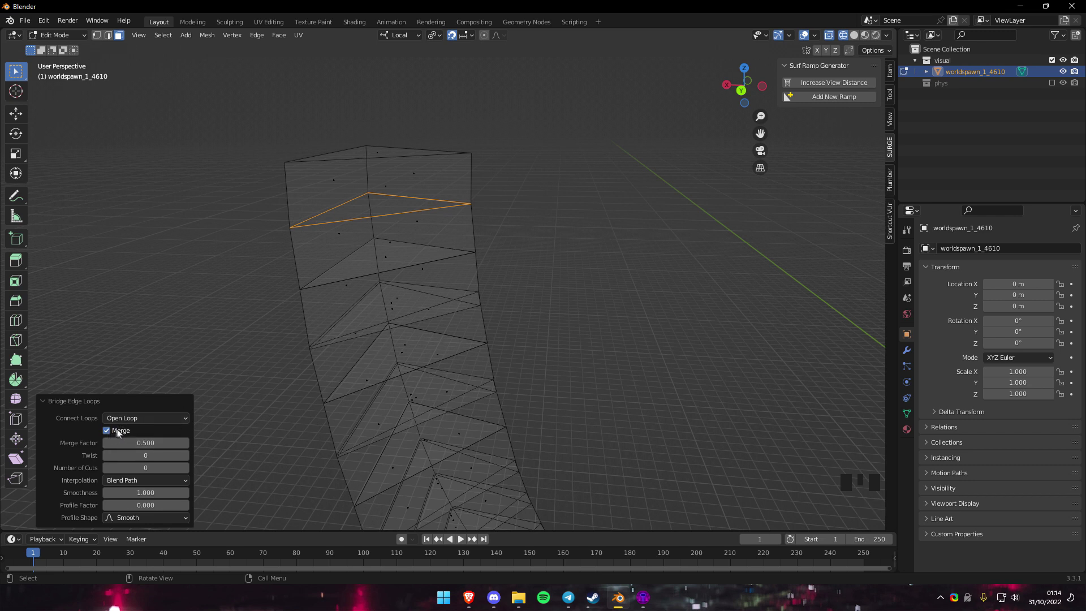
Merge the internal face pairs at the second and third joints from the ramp's top with Bridge Edge Loops.
left_click(385, 261)
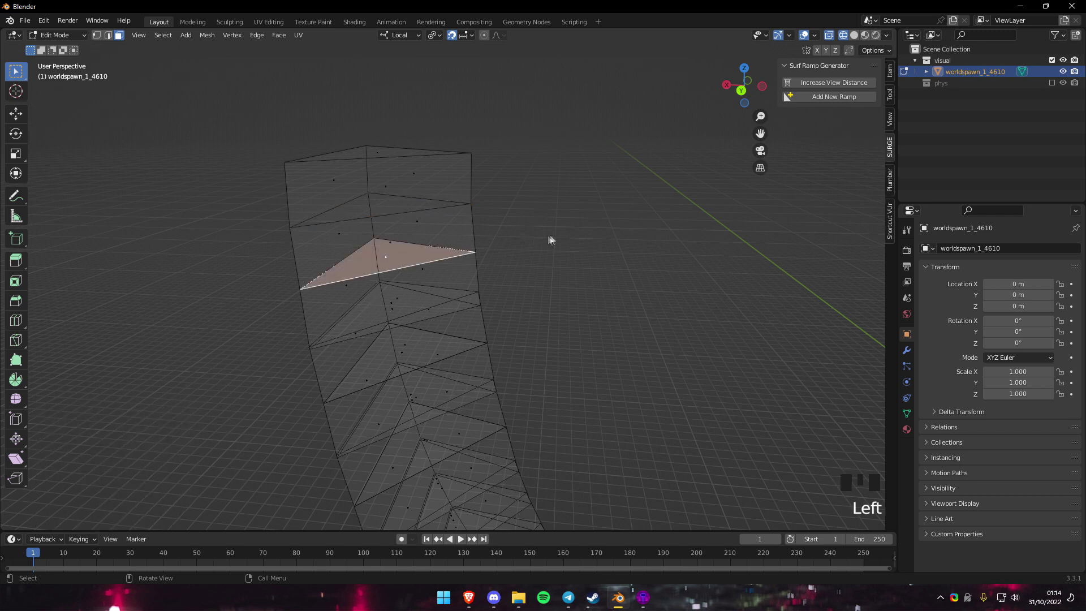
left_click(373, 281)
left_click(390, 257)
left_click(393, 254, "shift")
key("ctrl+e")
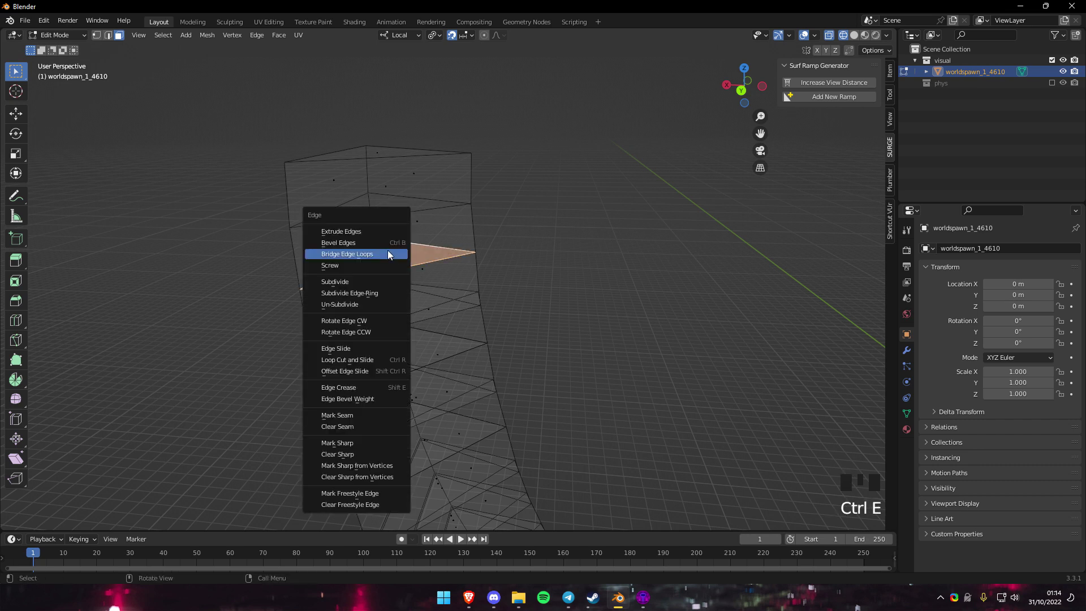
left_click(388, 254)
left_click(396, 311)
left_click(389, 304, "shift")
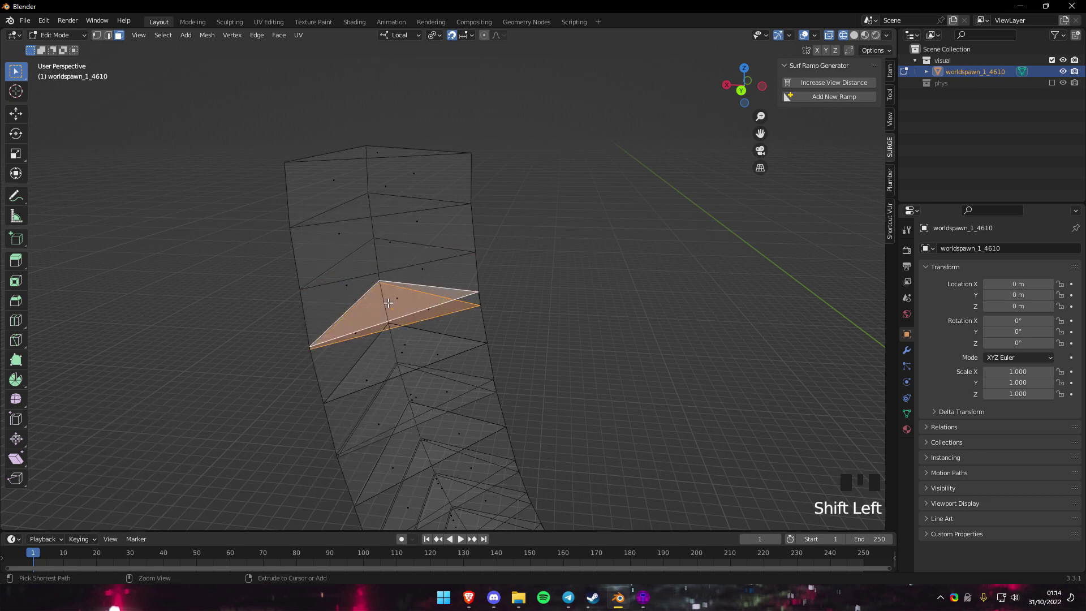
key("ctrl+e")
left_click(392, 300)
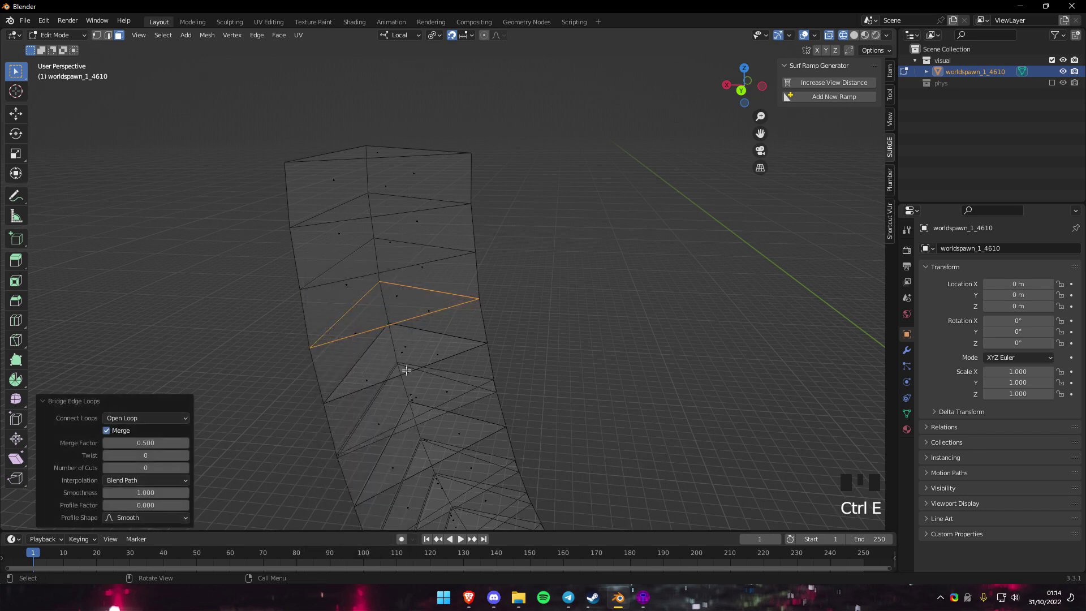
Bridge and merge each pair of internal faces at the following joints down the upper part of the ramp.
left_click(400, 355)
left_click(403, 354, "shift")
key("ctrl+e")
left_click(403, 355)
left_click(405, 358)
left_click(406, 356, "shift")
key("ctrl+e")
left_click(401, 315)
left_click(409, 396)
key("shift+grave")
left_click(448, 287)
left_click(415, 253)
left_click(424, 290, "shift")
key("ctrl+e")
left_click(439, 317)
left_click(444, 338)
left_click(447, 328, "shift")
key("ctrl+e")
left_click(445, 321)
left_click(464, 371)
left_click(465, 365, "shift")
key("ctrl+e")
left_click(462, 320)
Bridge and merge the internal face pairs joint by joint through the middle of the ramp's curve.
key("shift+grave")
left_click(448, 286)
left_click(395, 290)
key("ctrl+e")
left_click(424, 320)
left_click(464, 351)
left_click(466, 356, "shift")
left_click(466, 357, "shift")
key("ctrl+e")
left_click(453, 319)
key("shift+grave")
key("ctrl+e")
left_click(449, 293)
key("ctrl+e")
left_click(472, 313)
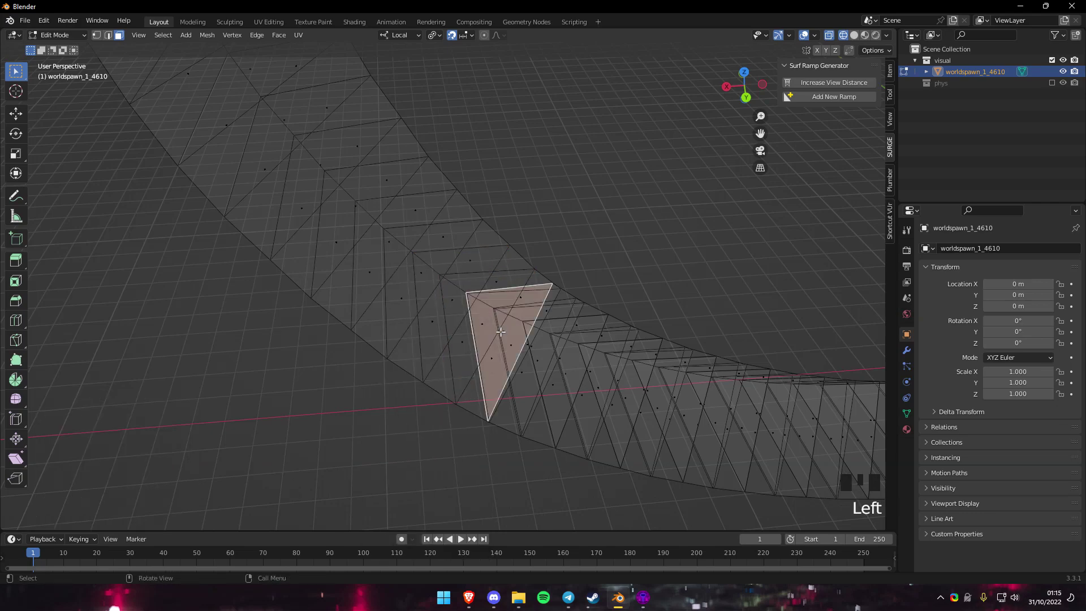
key("ctrl+e")
left_click(501, 328)
Merge the internal face pairs between segments along the lower bend of the ramp with Bridge Edge Loops.
key("shift+grave")
key("ctrl+e")
left_click(388, 277)
key("ctrl+e")
left_click(459, 295)
key("ctrl+e")
left_click(568, 315, "shift")
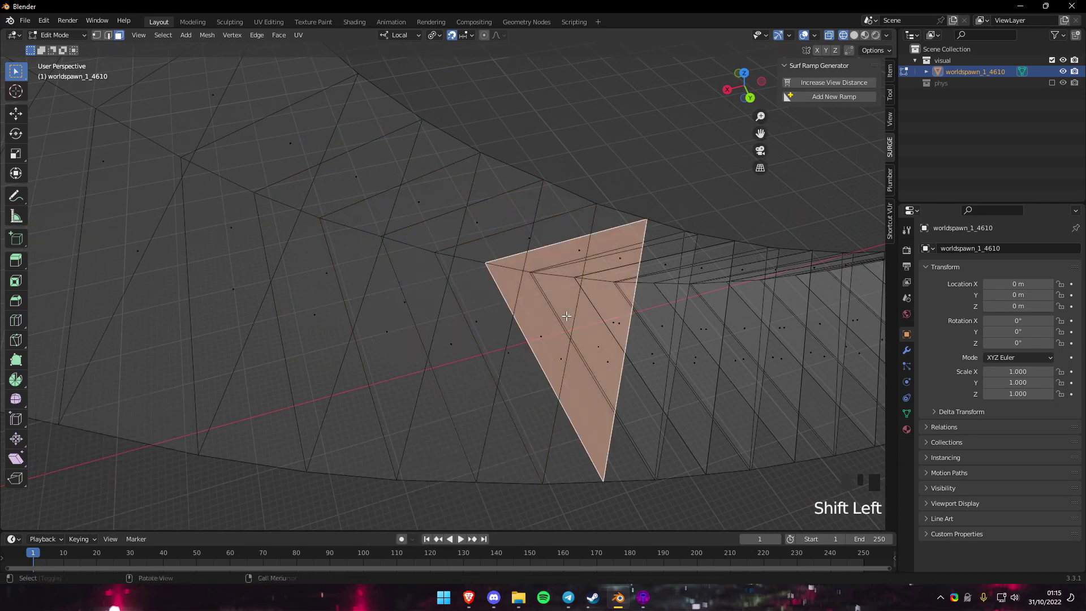
key("ctrl+e")
key("shift+grave")
key("ctrl+e")
left_click(419, 269)
left_click(577, 289)
key("ctrl+e")
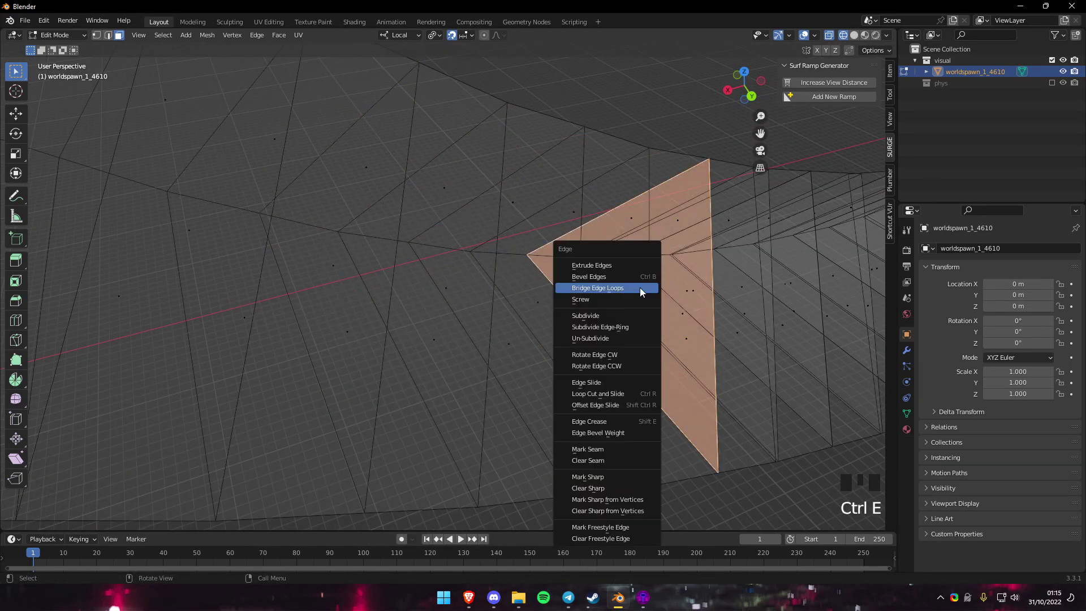
left_click(642, 291)
key("shift+grave")
left_click(405, 273)
left_click(510, 248)
key("ctrl+e")
left_click(509, 248)
Bridge and merge the remaining internal face pairs up to the ramp's end near the world origin.
key("shift+grave")
key("ctrl+e")
left_click(443, 294)
key("ctrl+e")
left_click(509, 272)
key("ctrl+e")
left_click(603, 237)
key("ctrl+e")
left_click(635, 221, "shift")
key("ctrl+e")
key("shift+grave")
key("ctrl+e")
left_click(421, 317)
key("ctrl+e")
left_click(561, 256, "shift")
key("ctrl+e")
left_click(637, 218)
key("shift+grave")
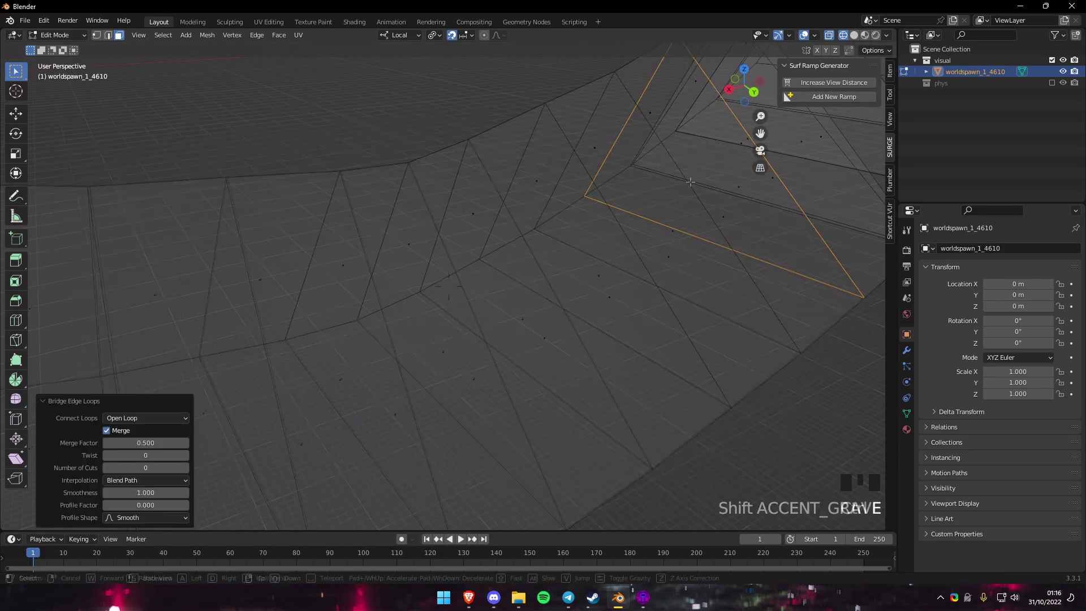
left_click(492, 245, "shift")
key("ctrl+e")
left_click(491, 245)
left_click(536, 188)
left_click(528, 192, "shift")
key("ctrl+e")
left_click(529, 193)
Return the visual ramp to Object Mode and display it in solid shading.
key("shift+grave")
key("s")
left_click(528, 202)
left_click(504, 220)
scroll(533, 231, "down", 3)
key("shift+grave")
left_click(526, 235)
key("Tab")
left_click(564, 243)
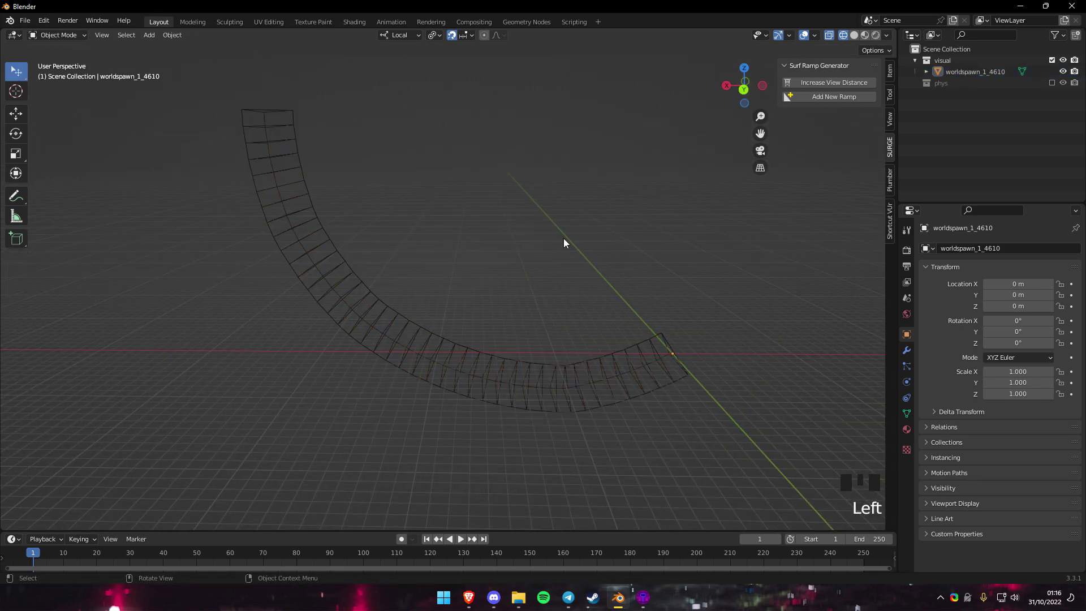
key("z")
left_click(509, 235)
key("shift+grave")
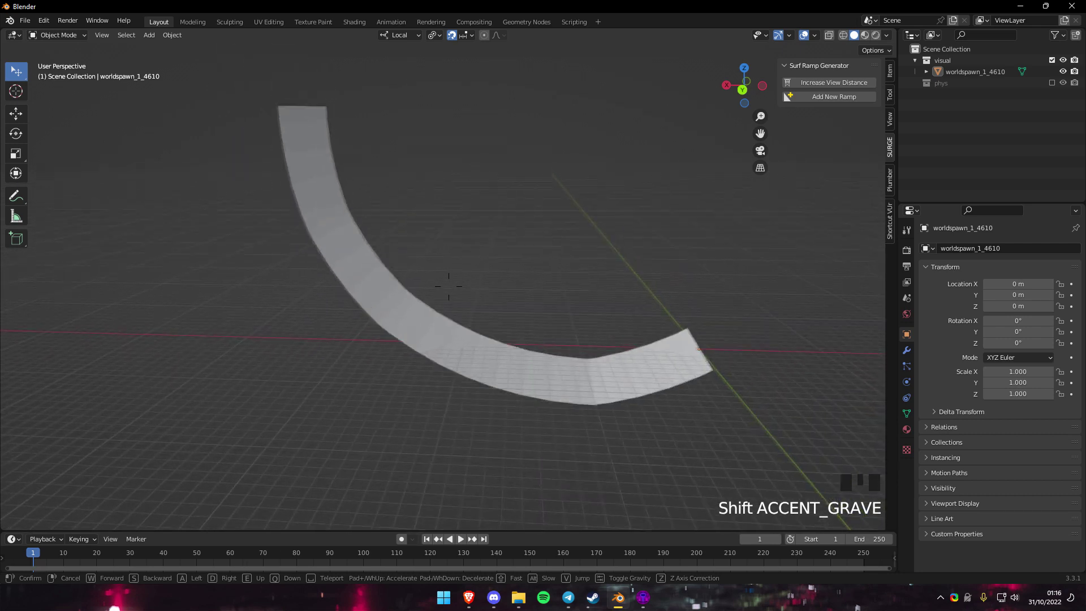
left_click(383, 315)
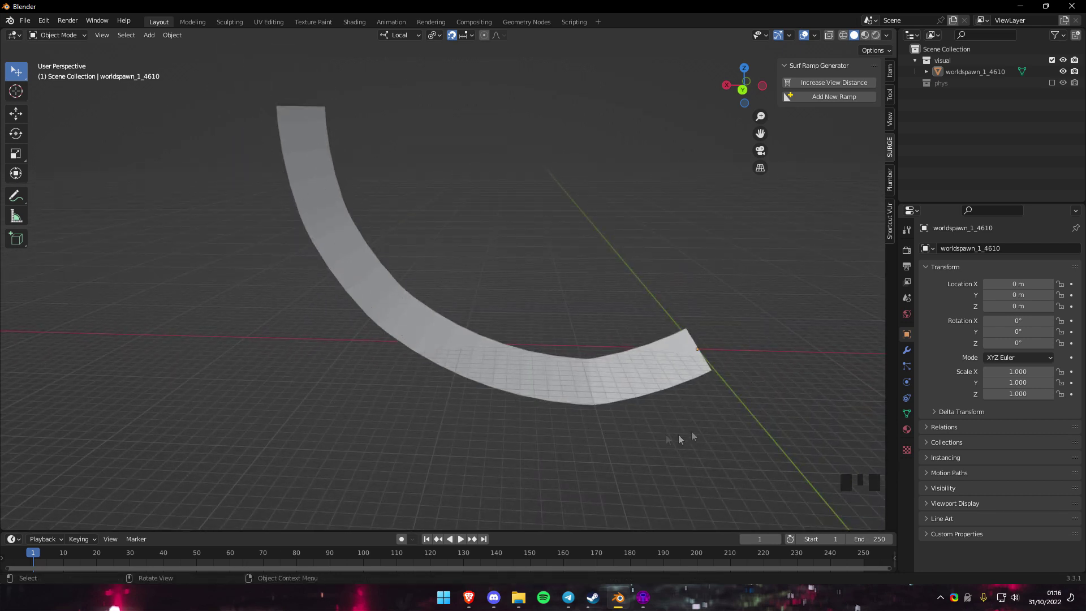
Apply Shade Auto Smooth to the visual ramp and deselect it.
left_click(358, 273)
right_click(358, 271)
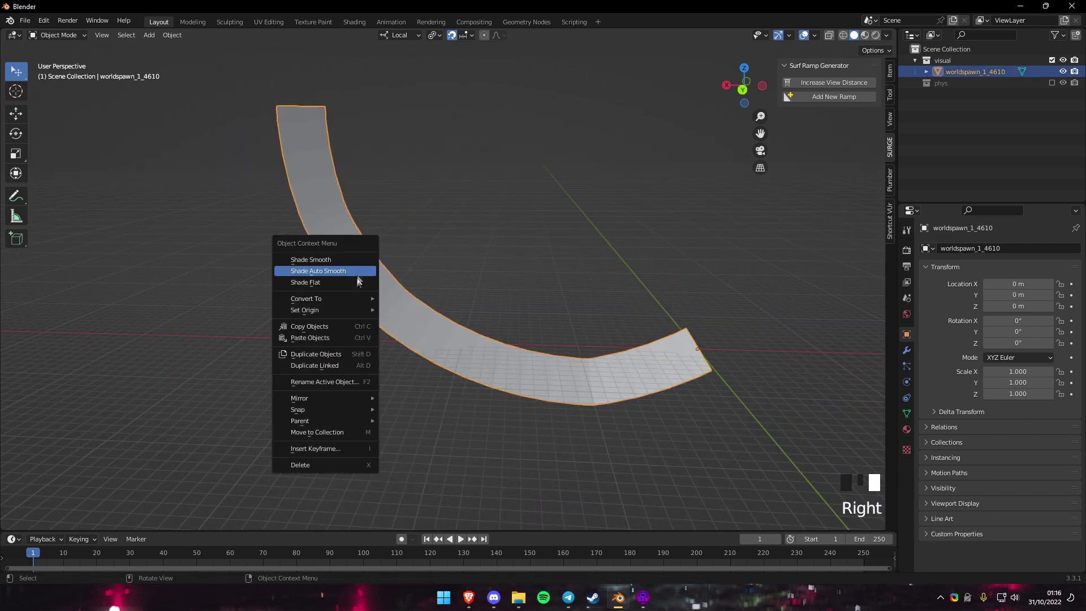
left_click(344, 271)
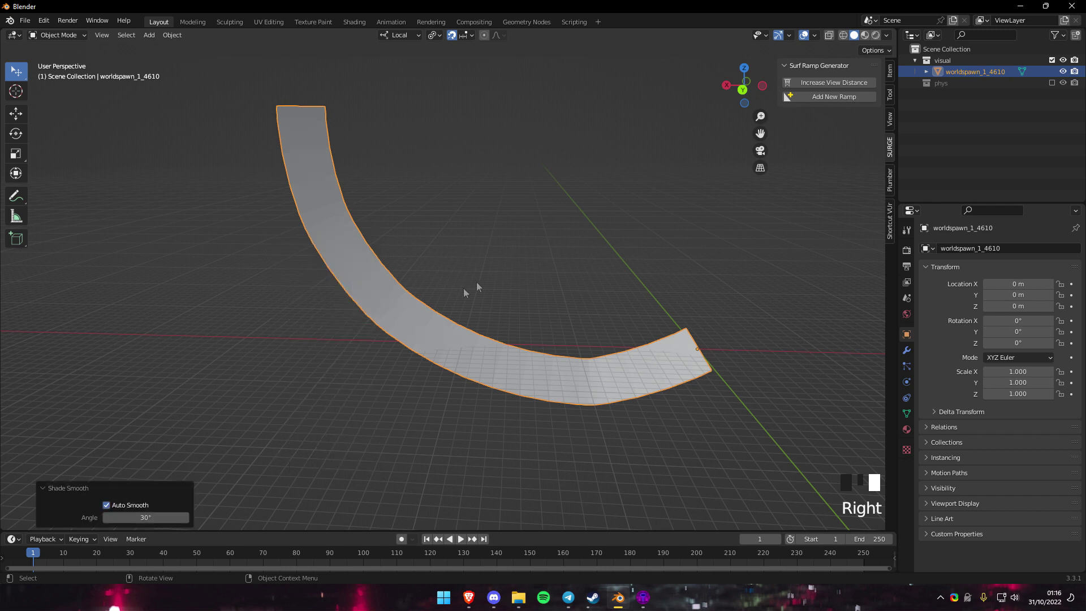
left_click(449, 292)
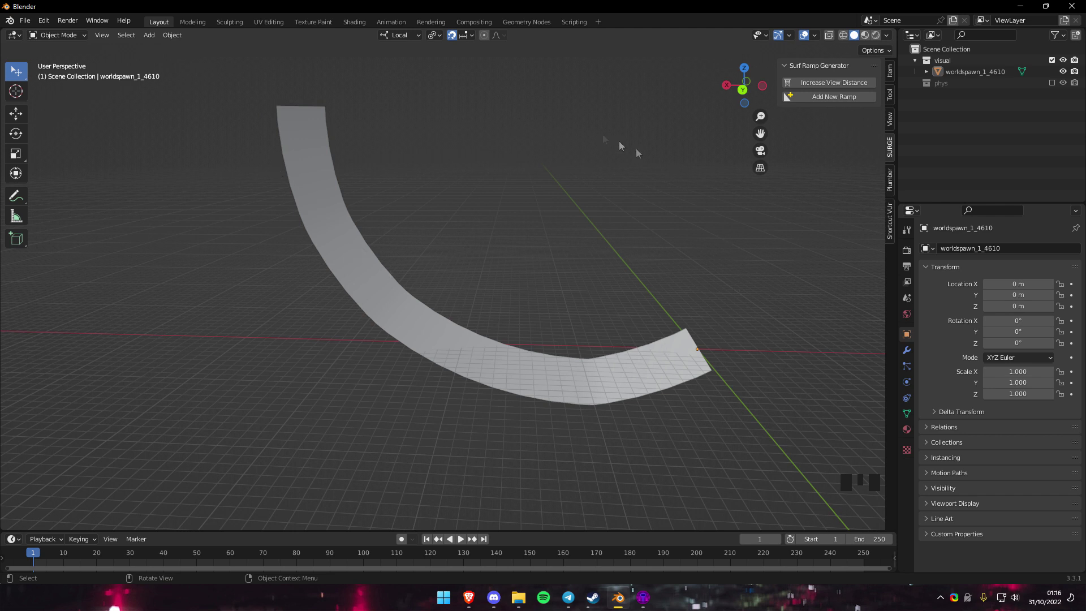
Exclude the visual collection from the view layer and include the phys collection, making the phys ramp the active object.
left_click(1053, 60)
left_click(1009, 78)
left_click(1029, 71)
left_click(1053, 72)
left_click(975, 83)
left_click(518, 127)
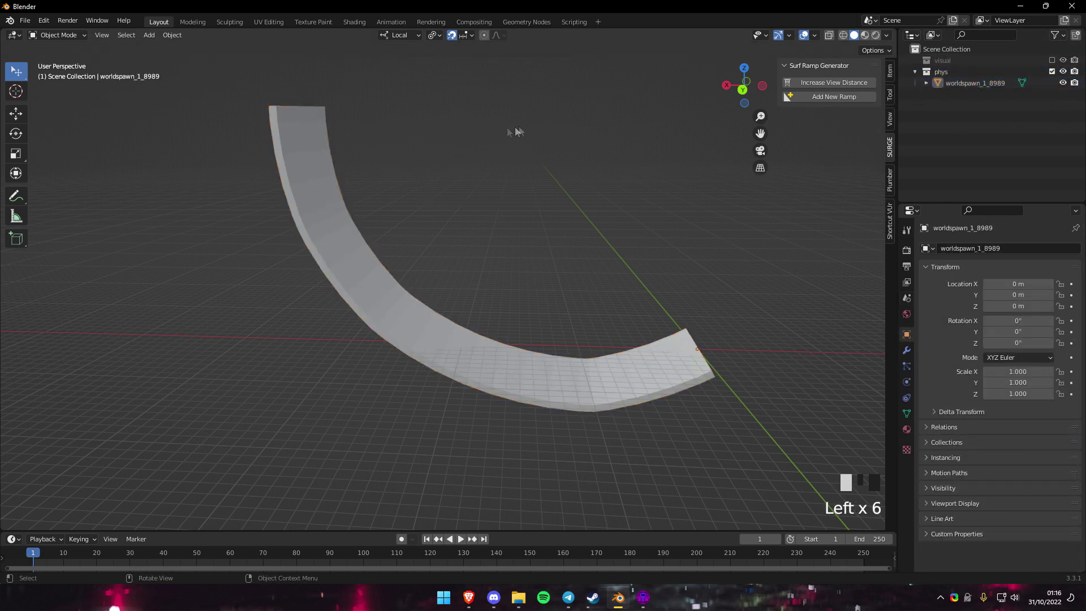